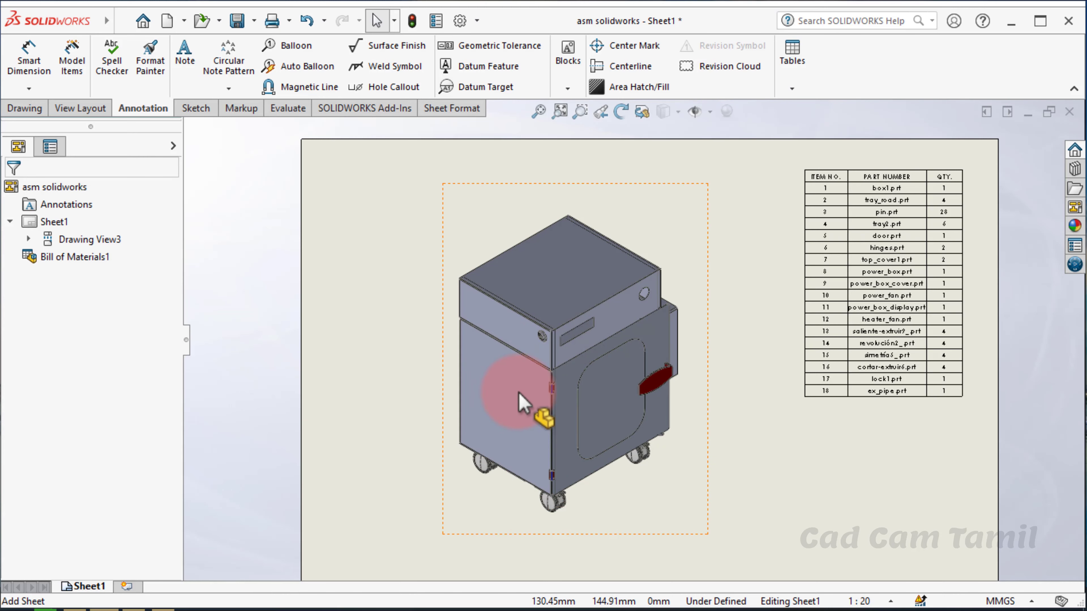
Zoom to an area around the Bill of Materials table so its rows are legible
{"action": "left_click", "coordinate": [580, 111]}
{"action": "left_click_drag", "start_coordinate": [975, 166], "coordinate": [469, 418]}
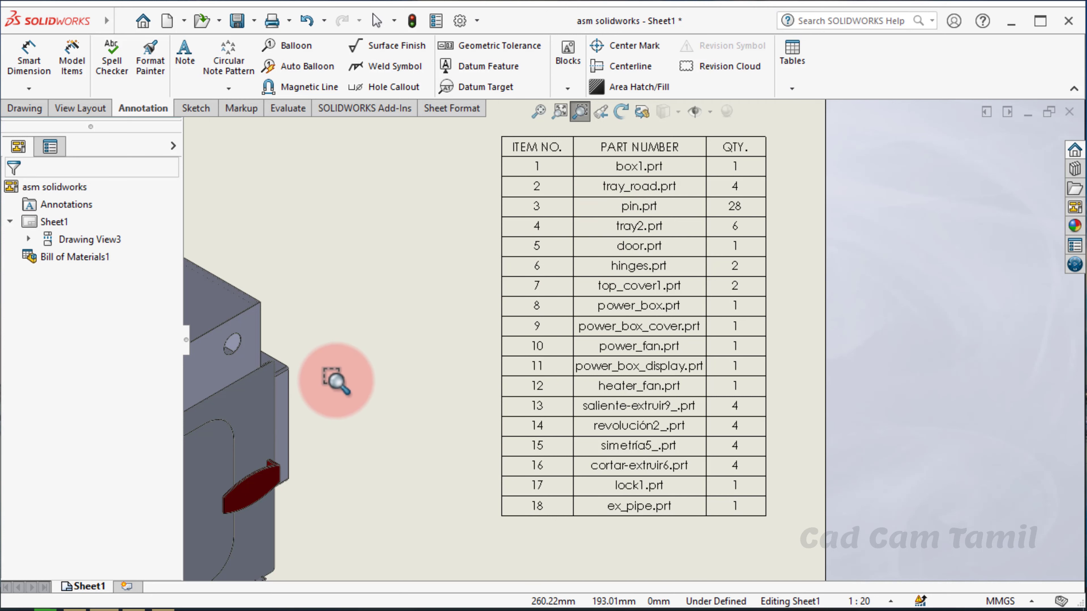
Fit the sheet, zoom in again to review BOM entries like pin.prt (qty 28), then refit
{"action": "key", "text": "f"}
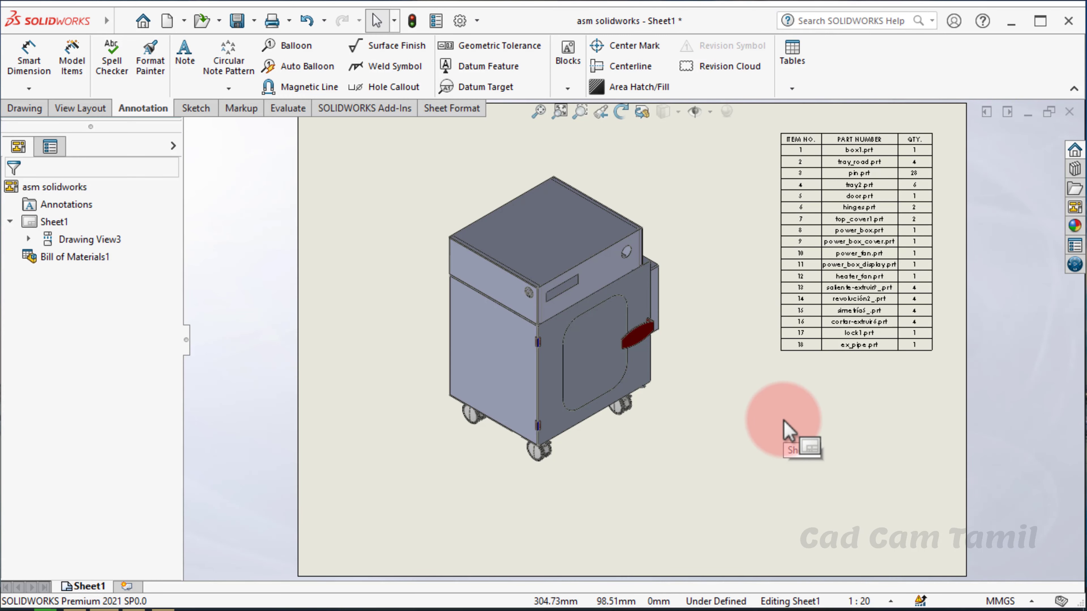
{"action": "left_click", "coordinate": [575, 115]}
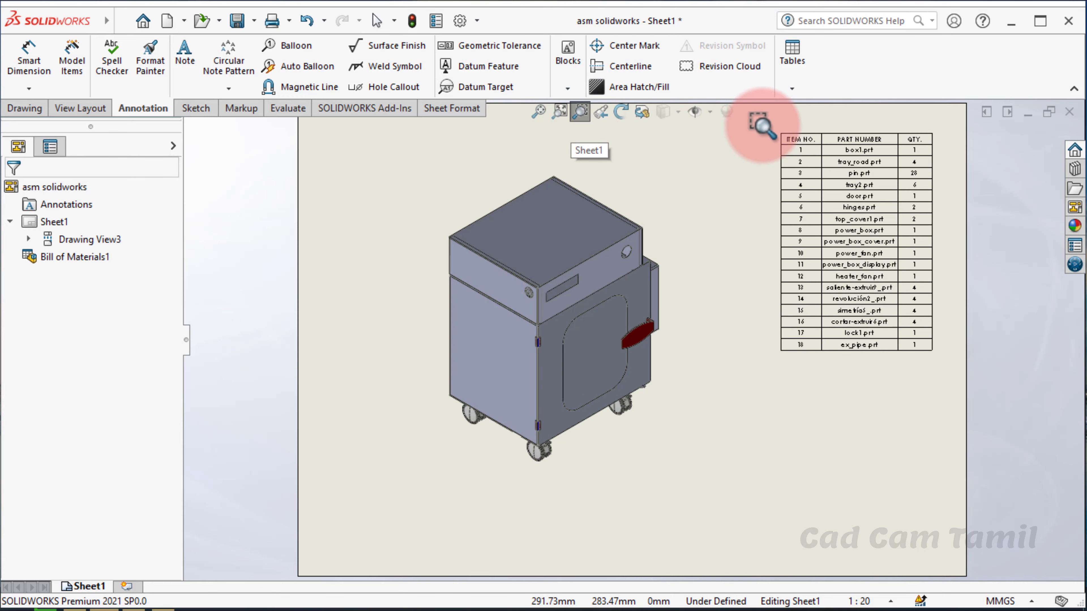
{"action": "left_click_drag", "start_coordinate": [761, 125], "coordinate": [951, 367]}
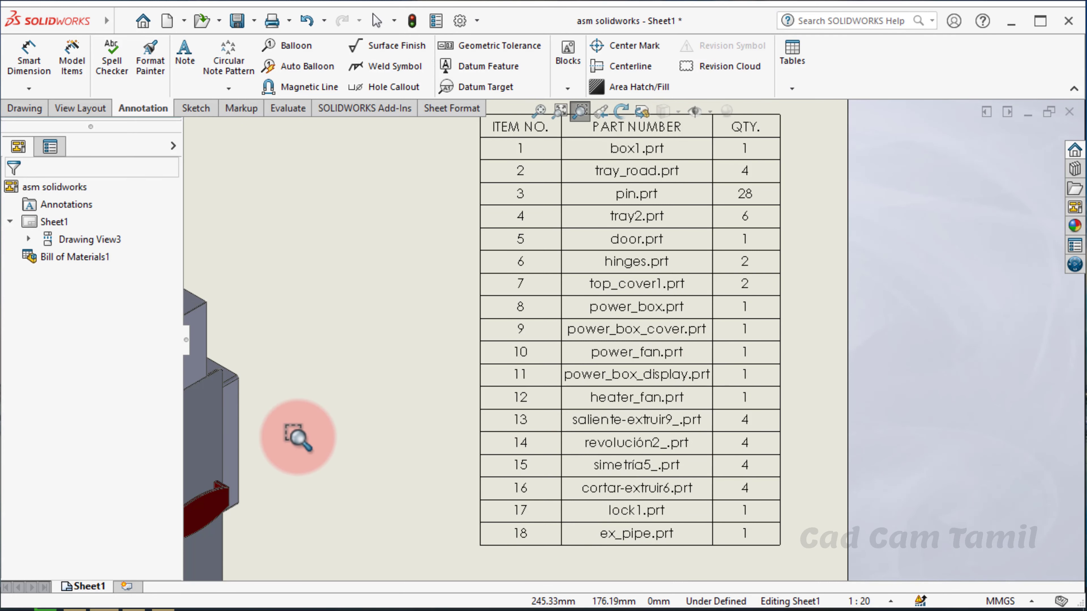
{"action": "key", "text": "f"}
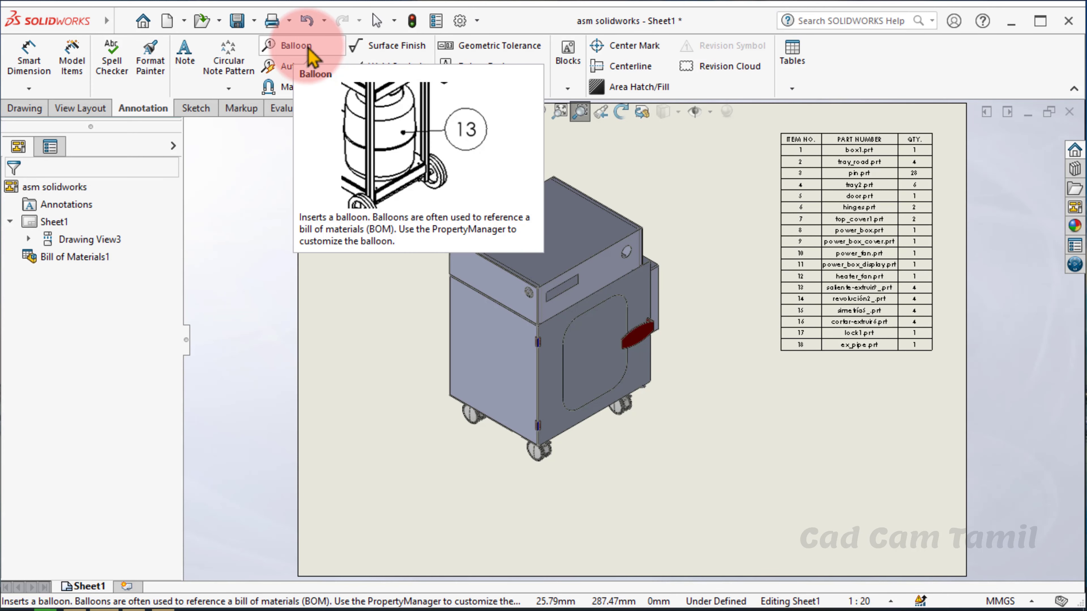
Place balloon 11 on the power box display, positioned above and right of the top box
{"action": "left_click", "coordinate": [295, 45]}
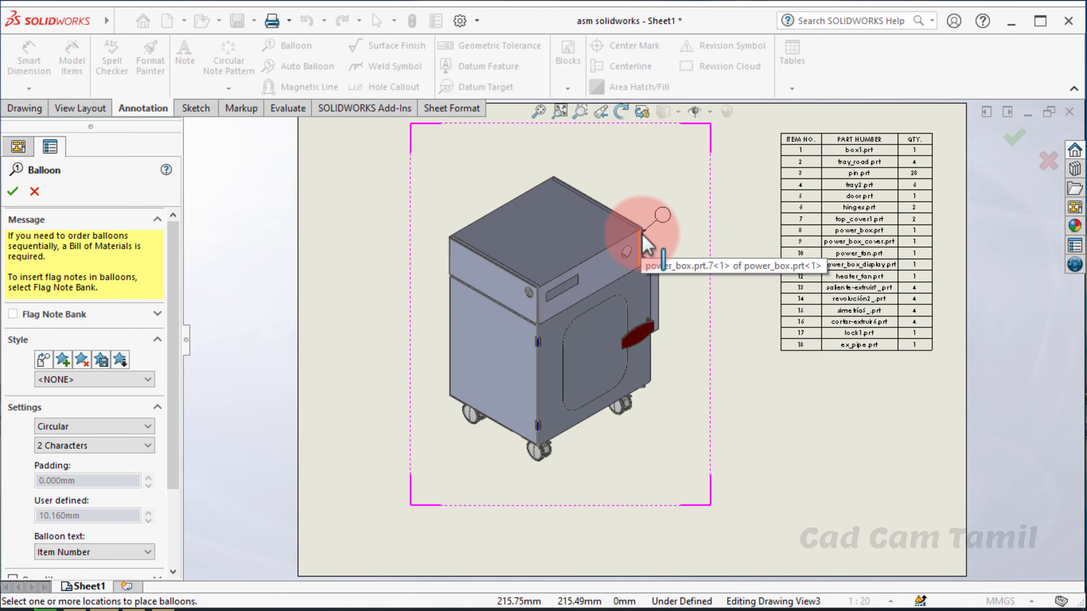
{"action": "scroll", "coordinate": [642, 237], "scroll_direction": "down", "scroll_amount": 1}
{"action": "scroll", "coordinate": [643, 247], "scroll_direction": "down", "scroll_amount": 1}
{"action": "scroll", "coordinate": [644, 256], "scroll_direction": "down", "scroll_amount": 2}
{"action": "scroll", "coordinate": [643, 264], "scroll_direction": "down", "scroll_amount": 2}
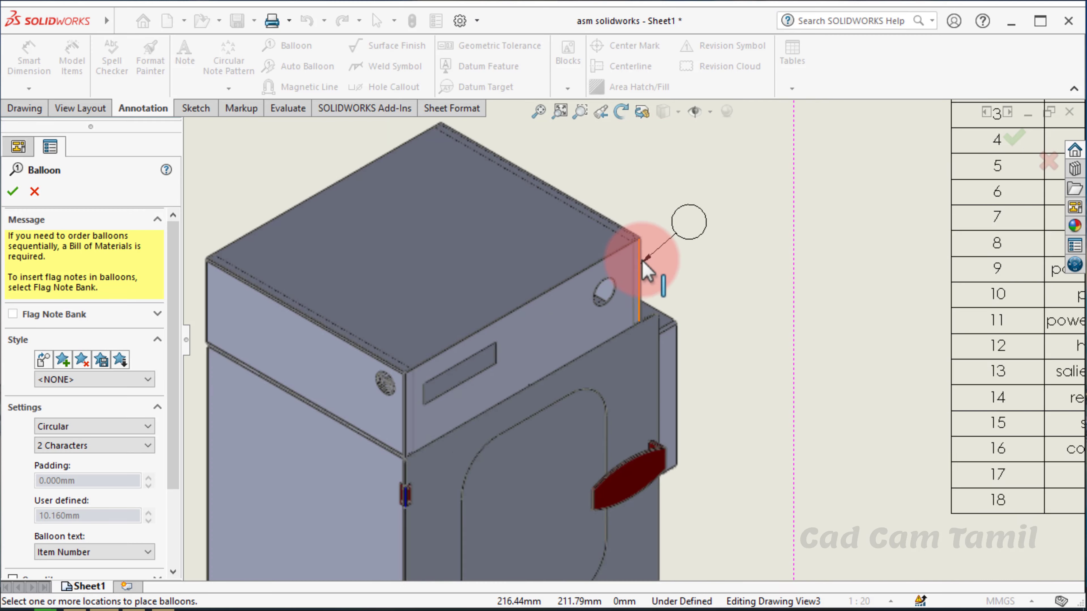
{"action": "scroll", "coordinate": [642, 261], "scroll_direction": "down", "scroll_amount": 2}
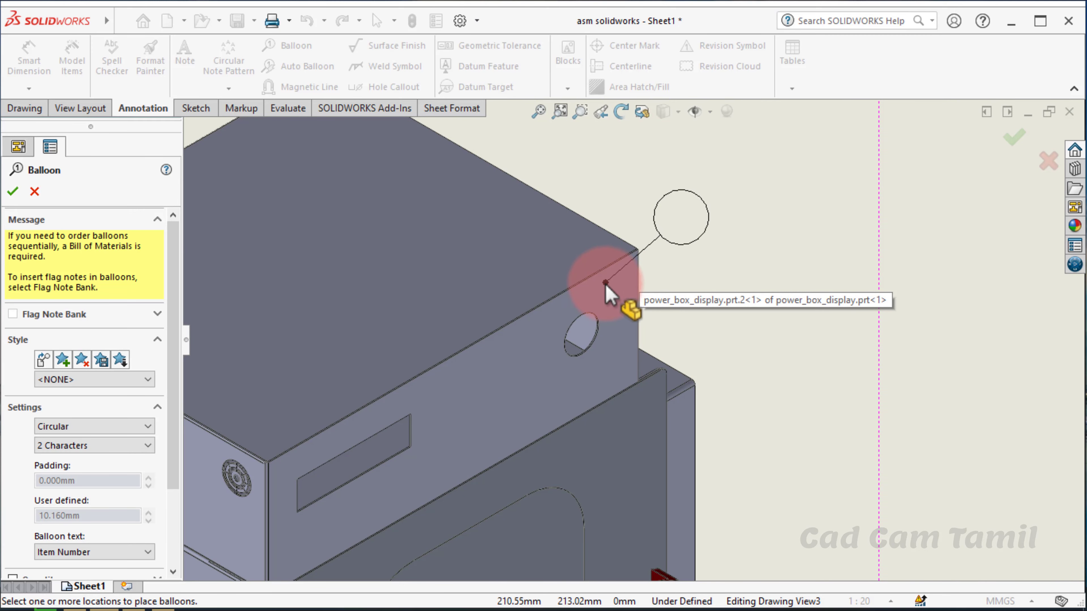
{"action": "left_click", "coordinate": [615, 296]}
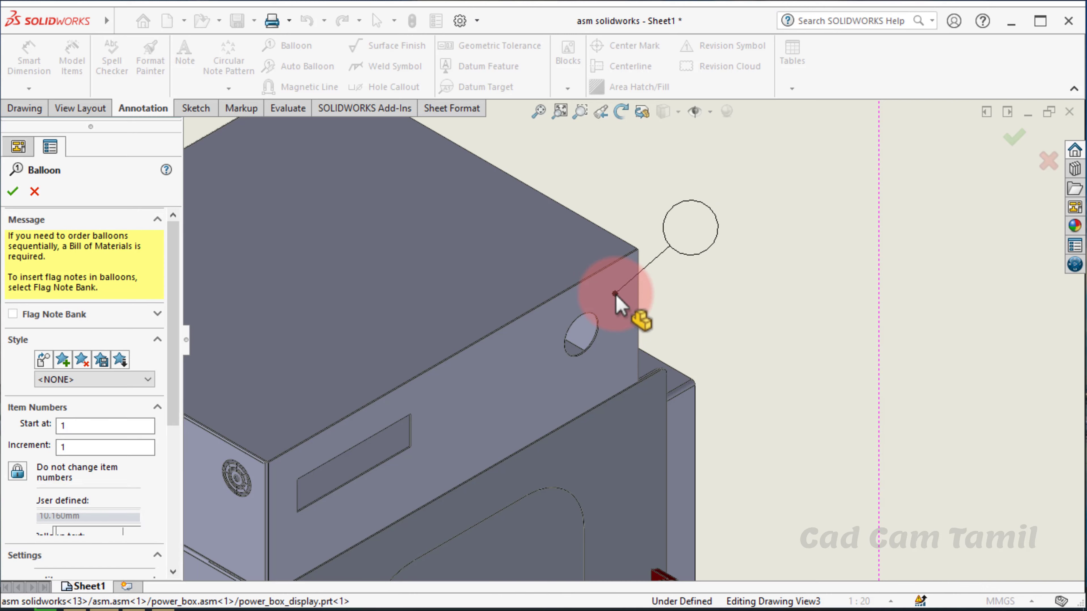
{"action": "left_click", "coordinate": [717, 220]}
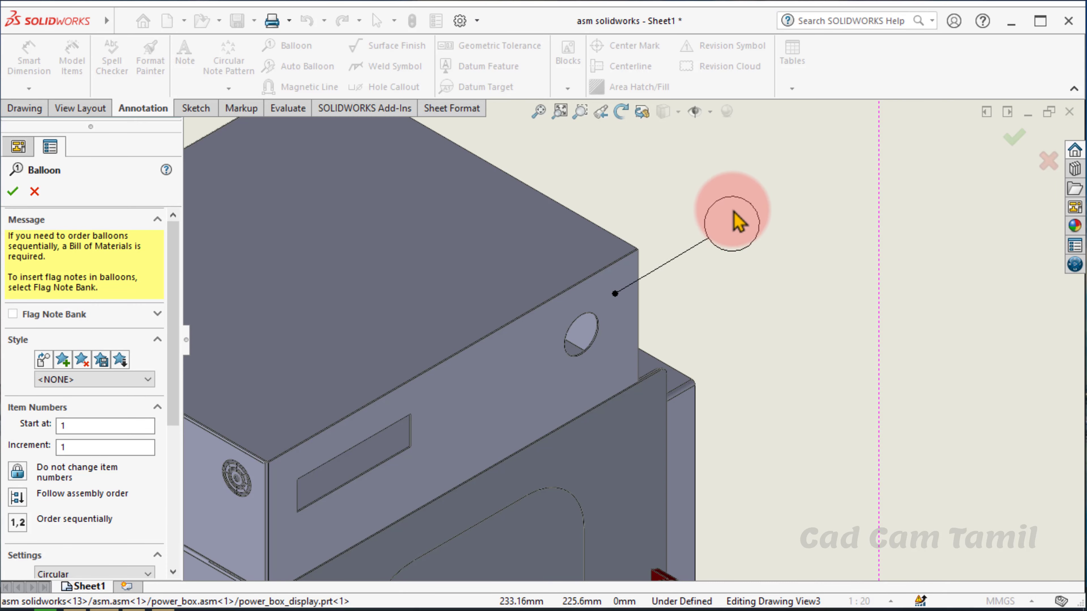
{"action": "left_click", "coordinate": [739, 207]}
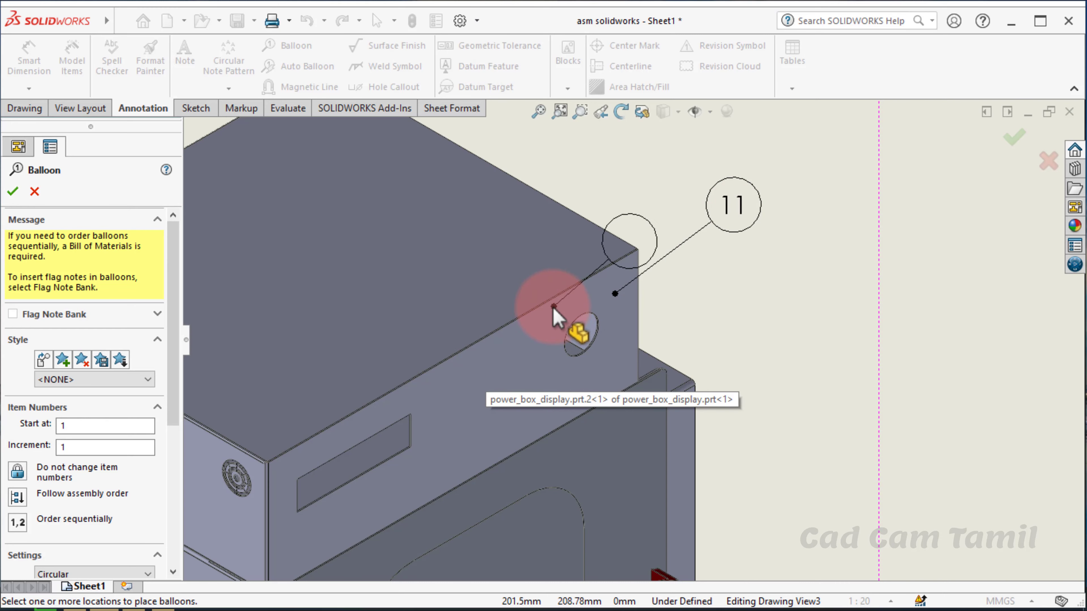
{"action": "scroll", "coordinate": [417, 308], "scroll_direction": "down", "scroll_amount": 3}
{"action": "scroll", "coordinate": [381, 308], "scroll_direction": "down", "scroll_amount": 4}
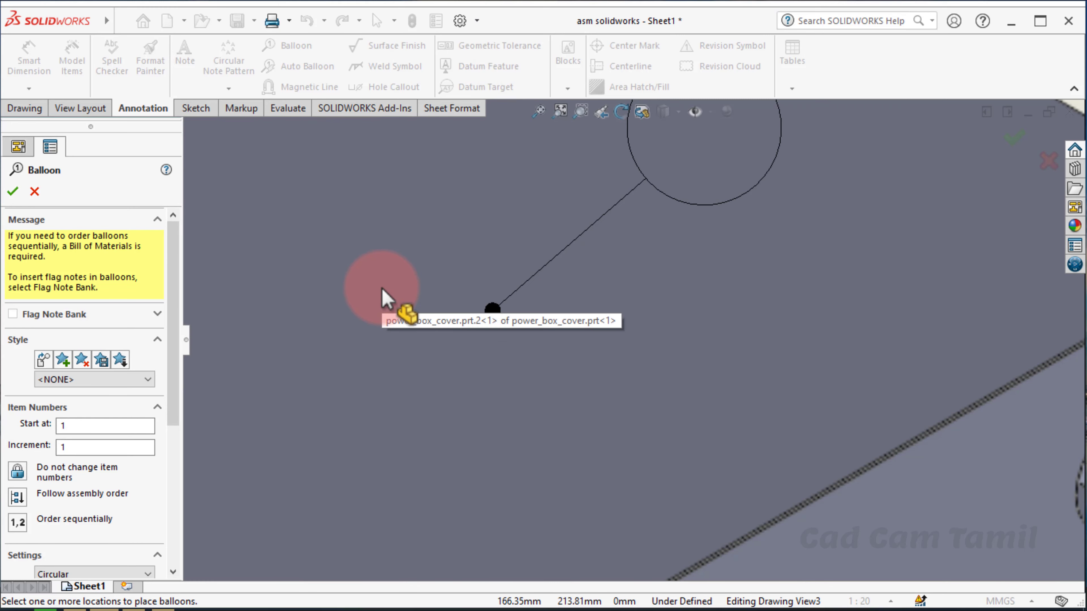
Fit the sheet and add balloon 17 to the right of the red lock handle
{"action": "left_click", "coordinate": [560, 112]}
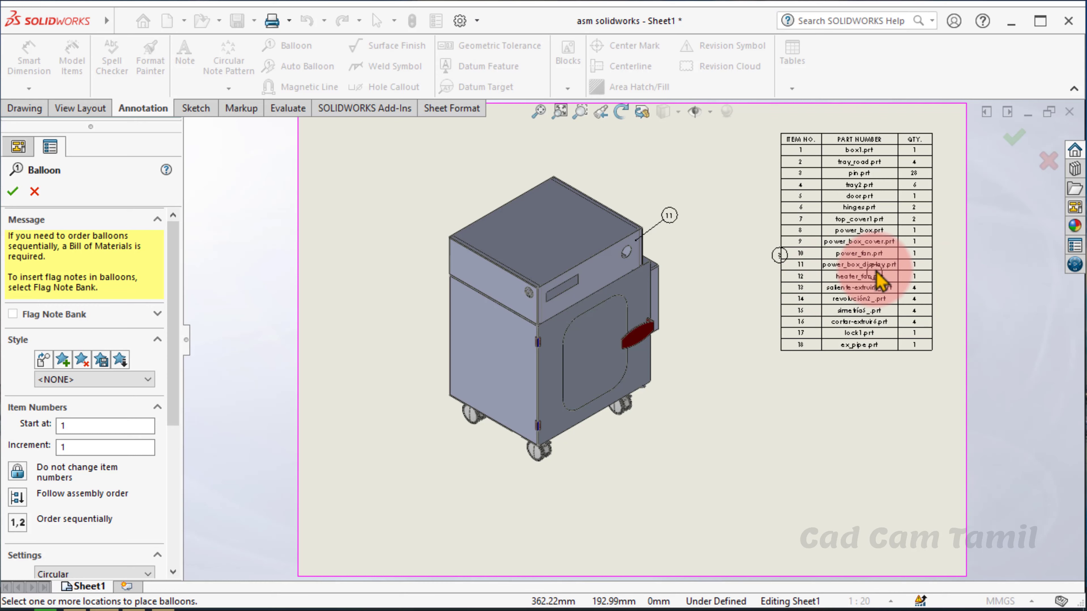
{"action": "left_click", "coordinate": [653, 331]}
{"action": "left_click", "coordinate": [689, 315]}
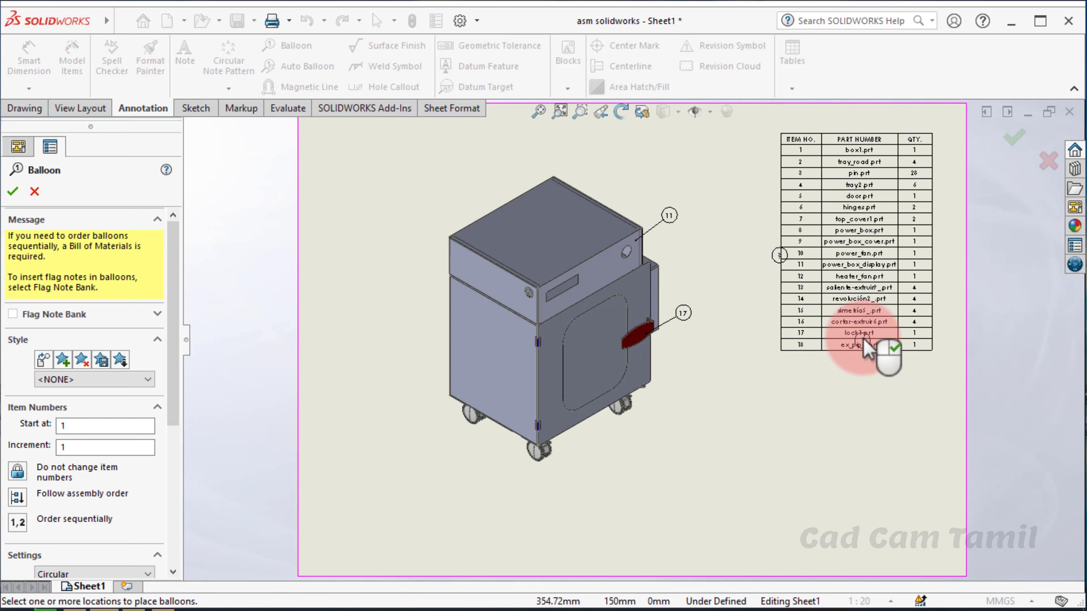
Add a second balloon 11 beside the power box display face
{"action": "scroll", "coordinate": [703, 243], "scroll_direction": "down", "scroll_amount": 2}
{"action": "scroll", "coordinate": [684, 295], "scroll_direction": "down", "scroll_amount": 2}
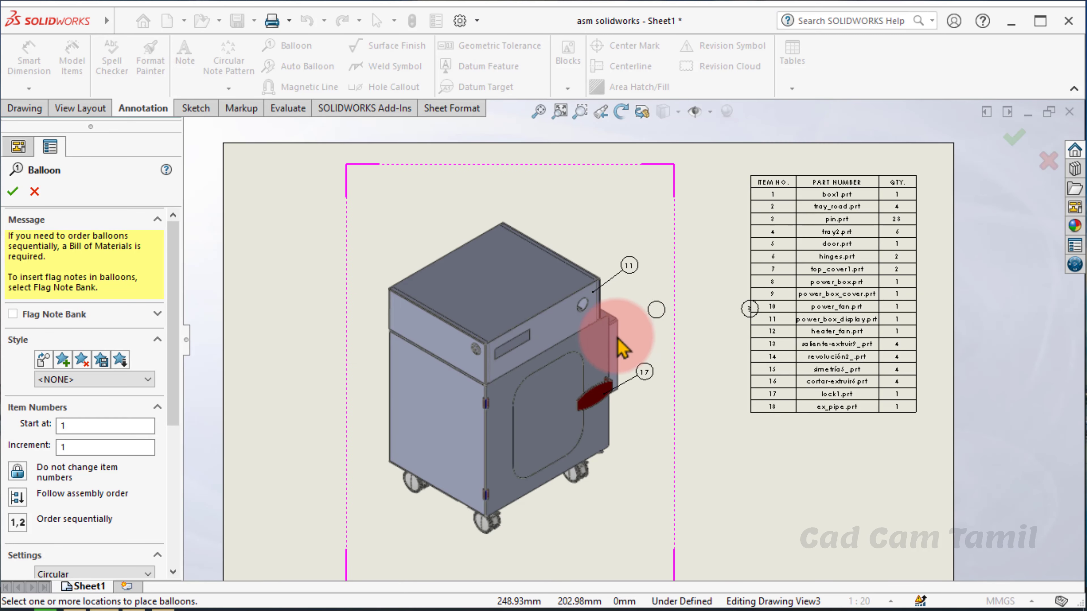
{"action": "scroll", "coordinate": [552, 381], "scroll_direction": "down", "scroll_amount": 1}
{"action": "scroll", "coordinate": [507, 400], "scroll_direction": "down", "scroll_amount": 1}
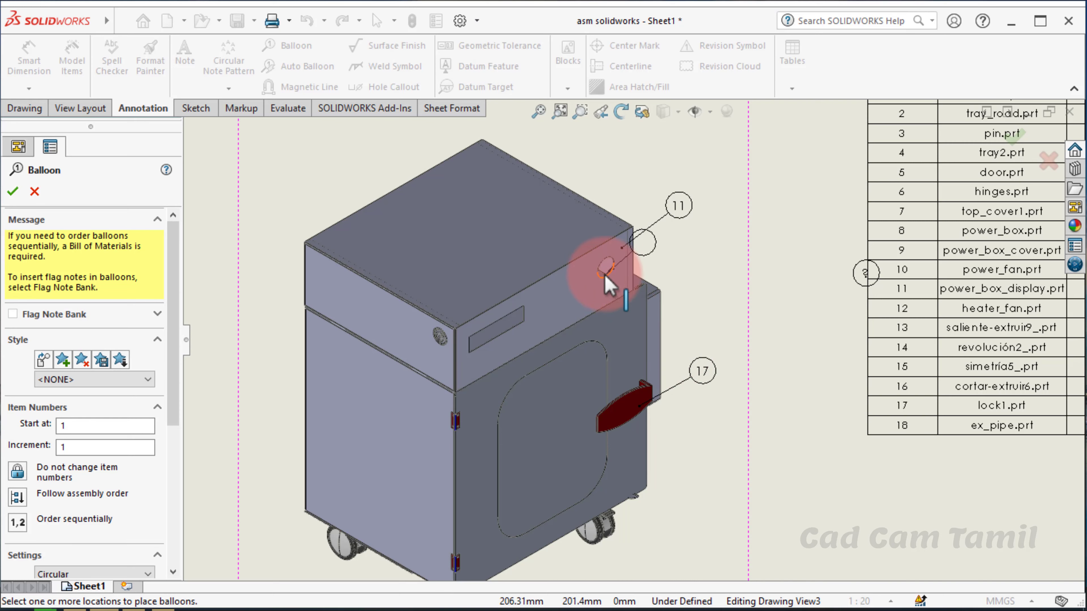
{"action": "left_click", "coordinate": [591, 287]}
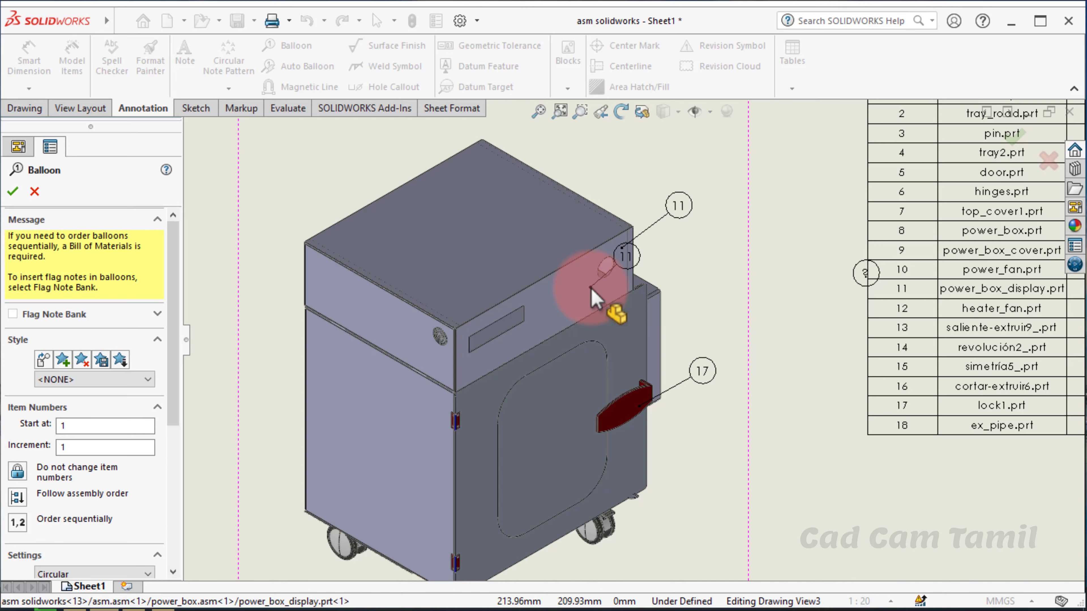
{"action": "left_click", "coordinate": [689, 253]}
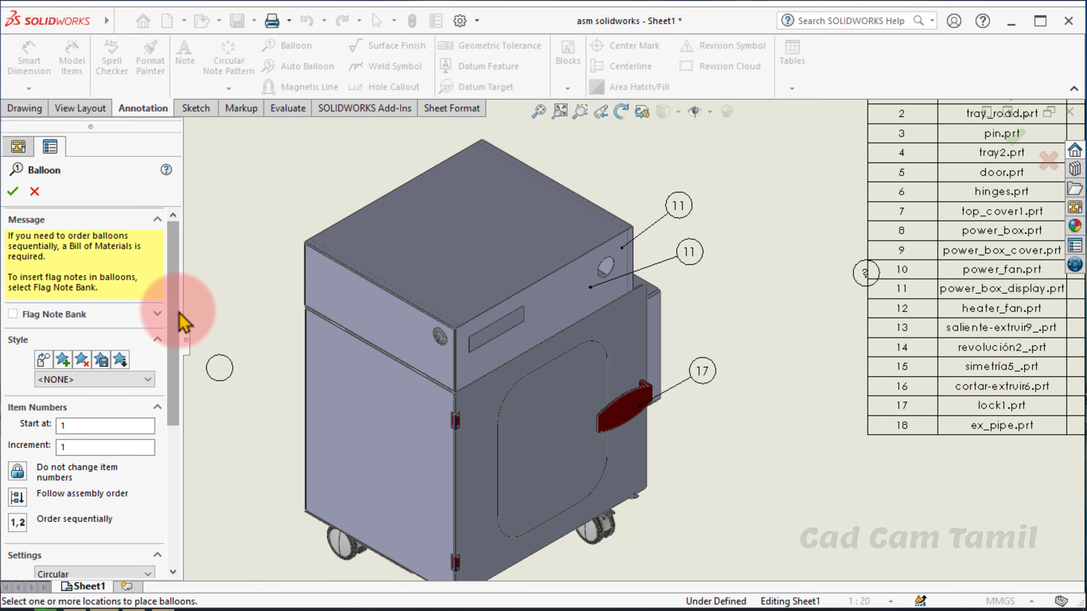
{"action": "scroll", "coordinate": [171, 325], "scroll_direction": "down", "scroll_amount": 3}
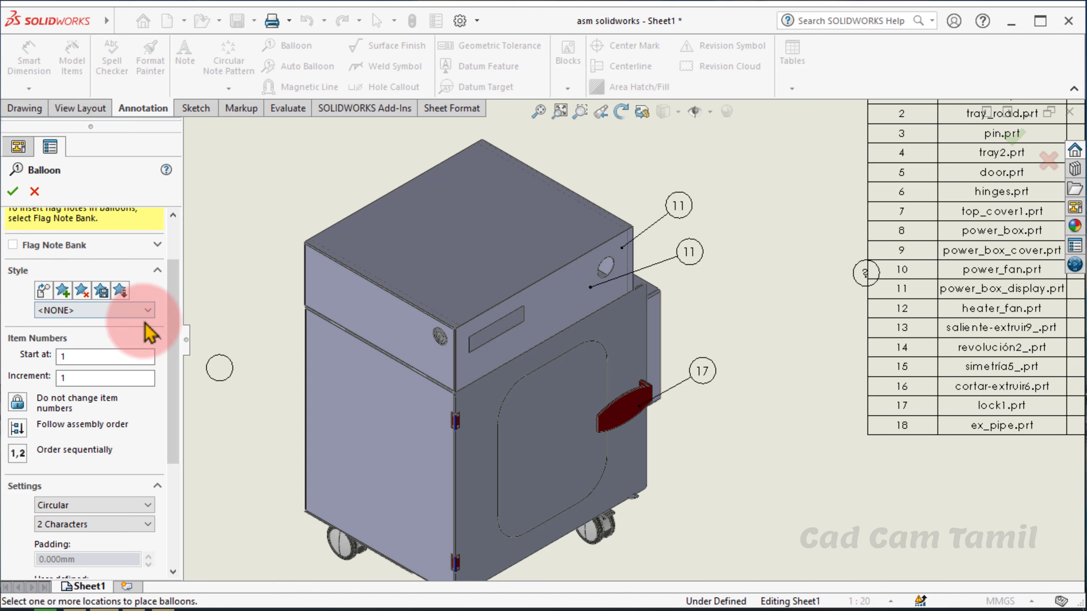
Reach the Balloon PropertyManager Settings and list the balloon style choices (None to Inspection)
{"action": "left_click_drag", "start_coordinate": [171, 323], "coordinate": [171, 358]}
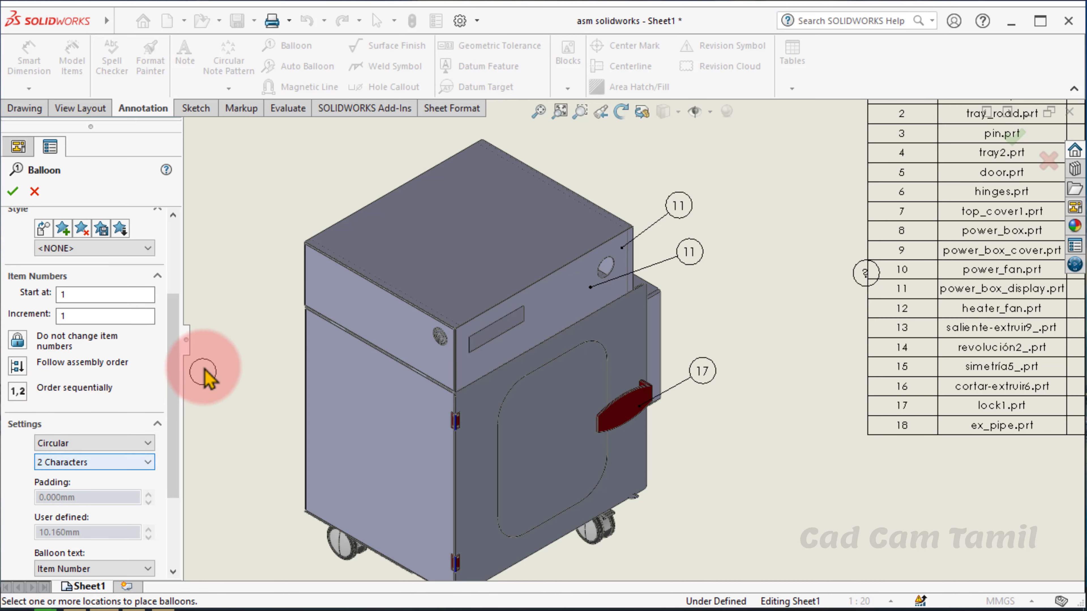
{"action": "left_click_drag", "start_coordinate": [177, 370], "coordinate": [177, 394]}
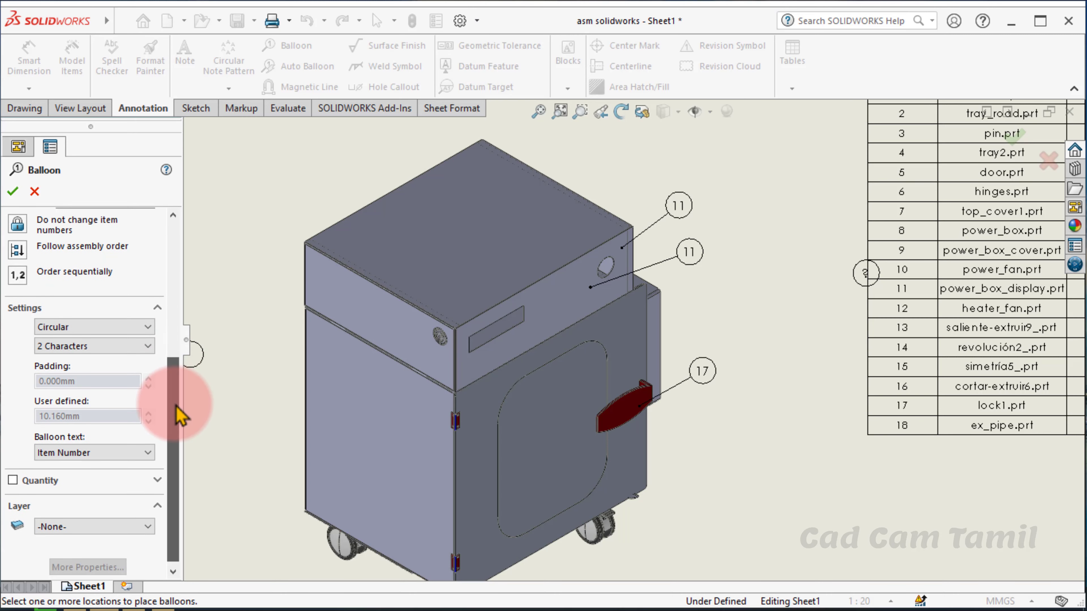
{"action": "scroll", "coordinate": [40, 288], "scroll_direction": "up", "scroll_amount": 2}
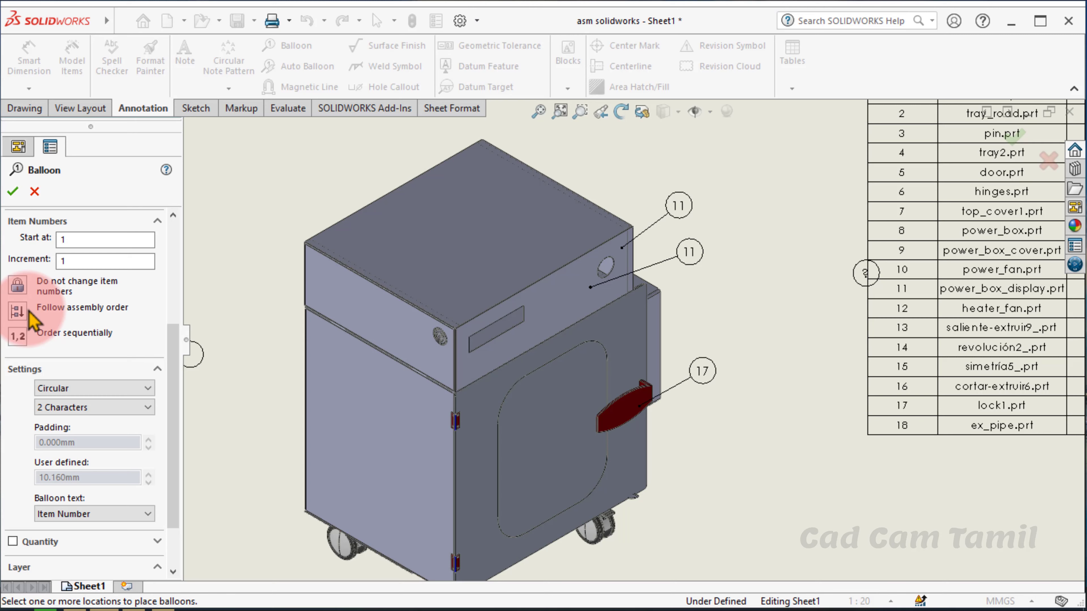
{"action": "left_click", "coordinate": [12, 189]}
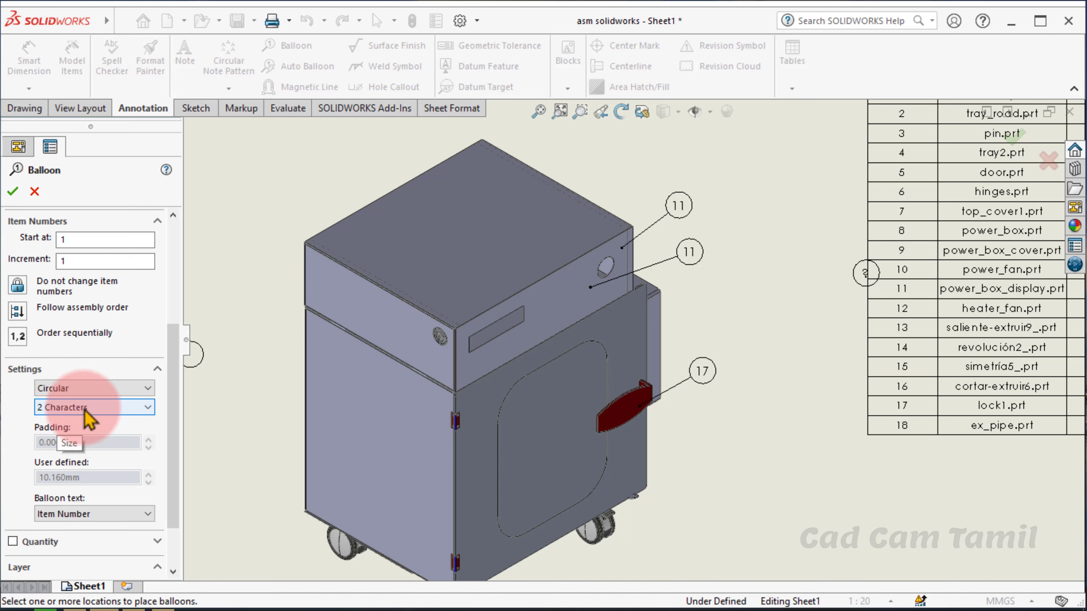
{"action": "left_click", "coordinate": [144, 389]}
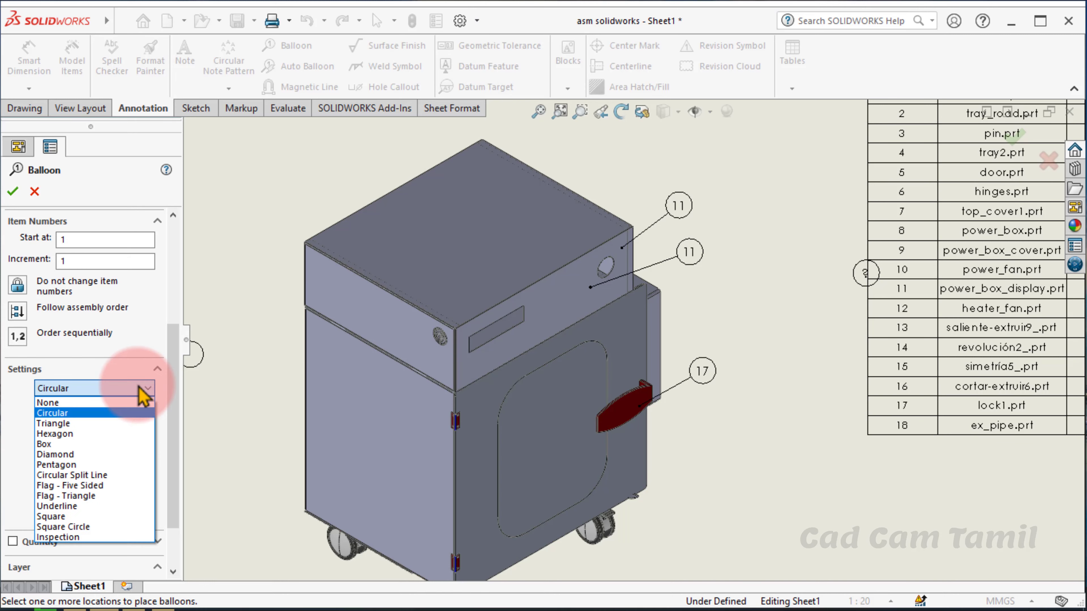
Add a Box-style balloon 9 and a Diamond-style balloon 8 on the cabinet's top cover
{"action": "left_click", "coordinate": [91, 444]}
{"action": "left_click", "coordinate": [592, 221]}
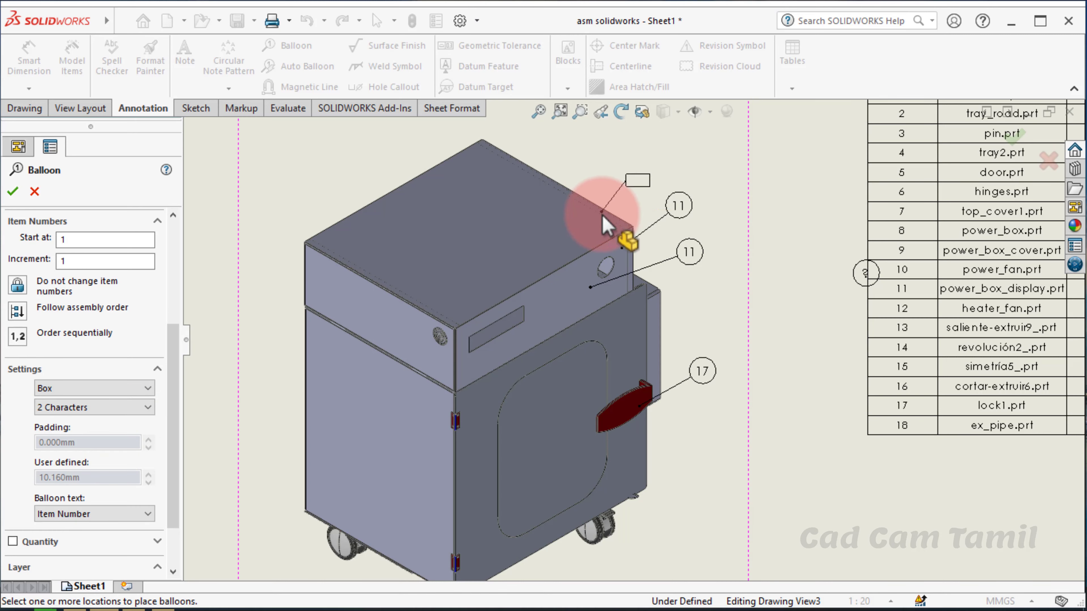
{"action": "left_click", "coordinate": [671, 160]}
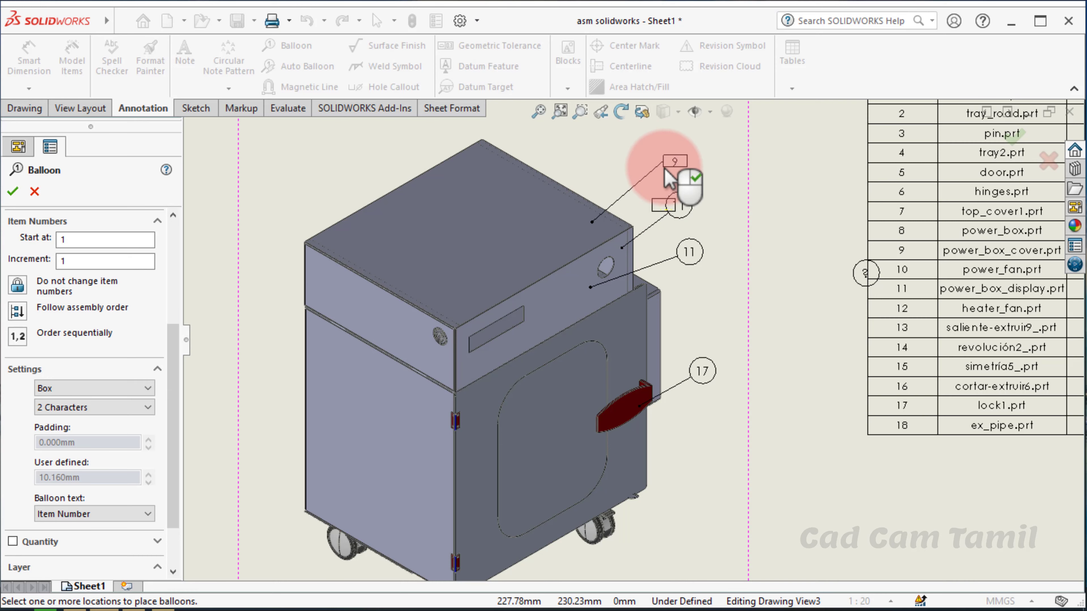
{"action": "left_click", "coordinate": [152, 407]}
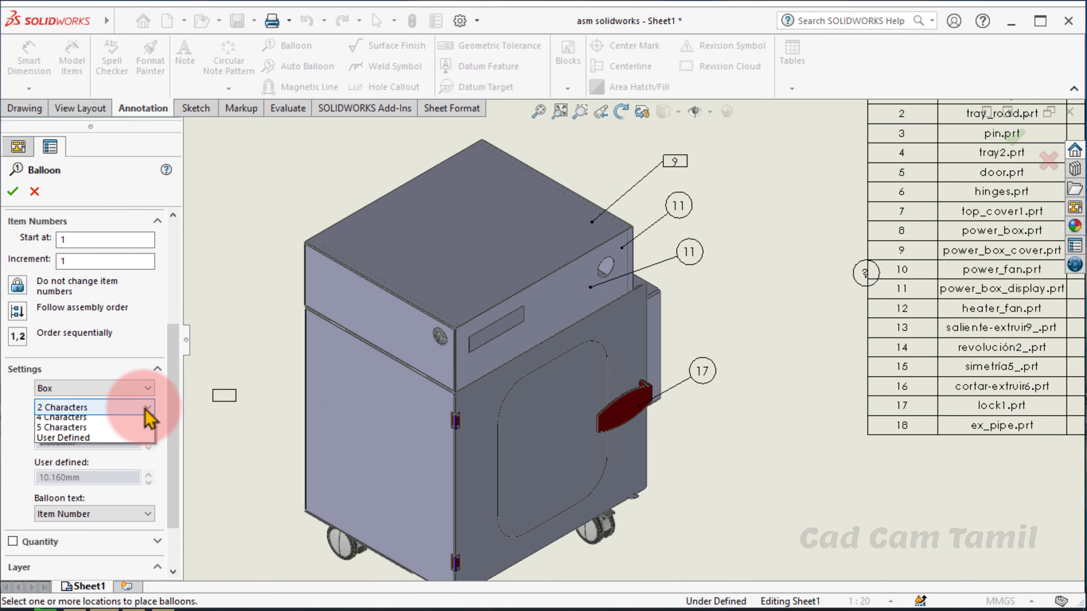
{"action": "left_click", "coordinate": [114, 404]}
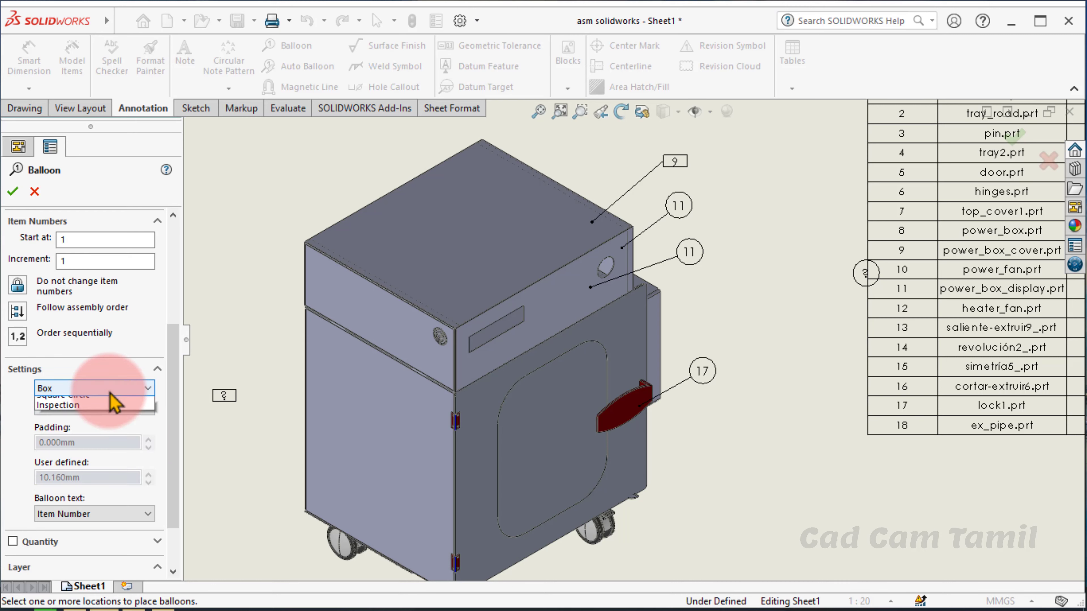
{"action": "left_click", "coordinate": [99, 456]}
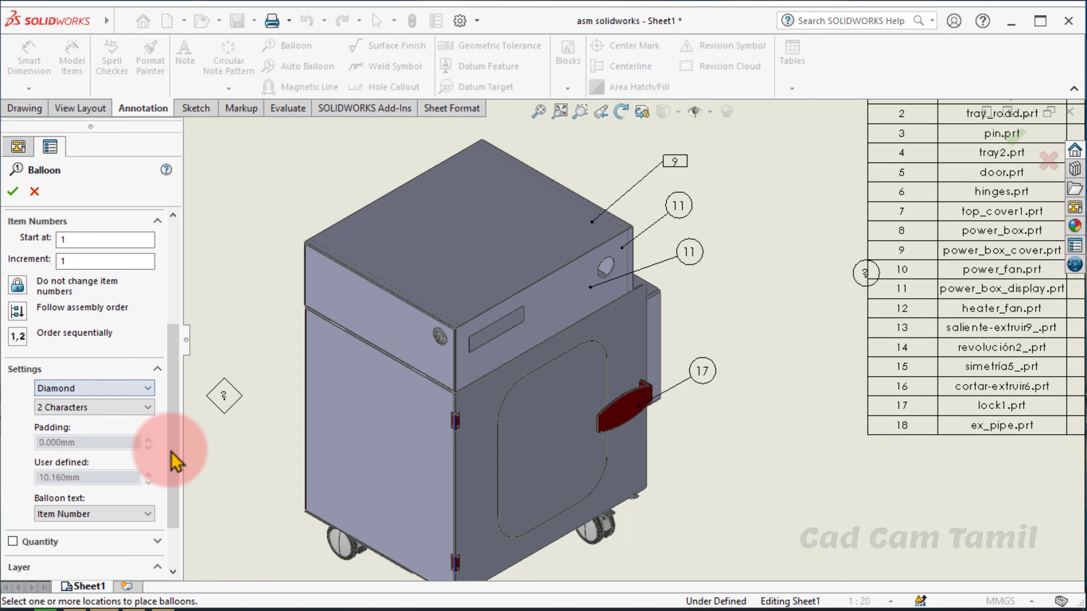
{"action": "left_click", "coordinate": [572, 198]}
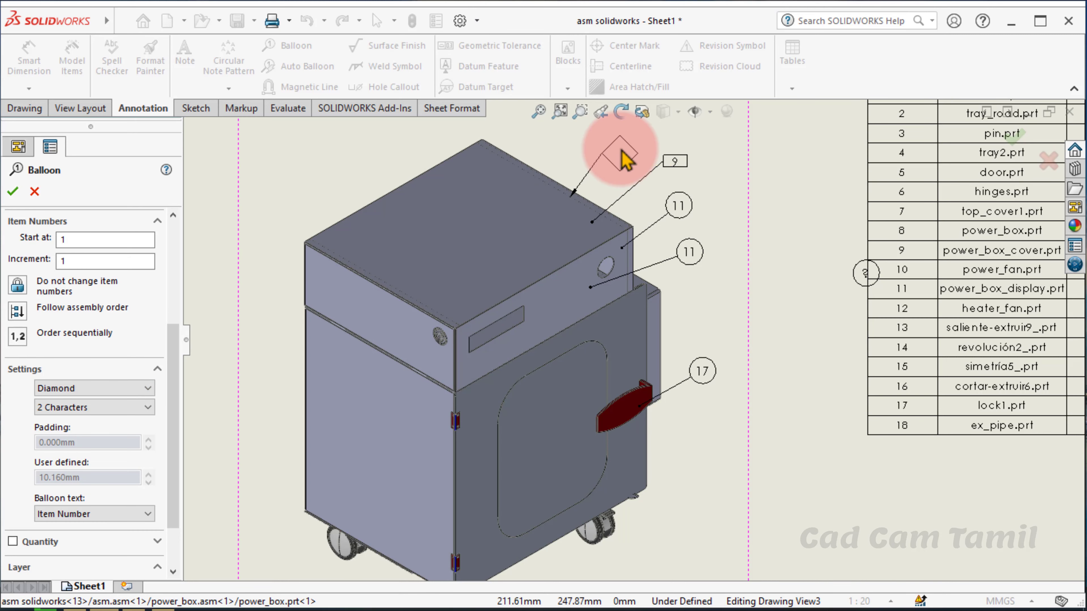
{"action": "left_click", "coordinate": [619, 164]}
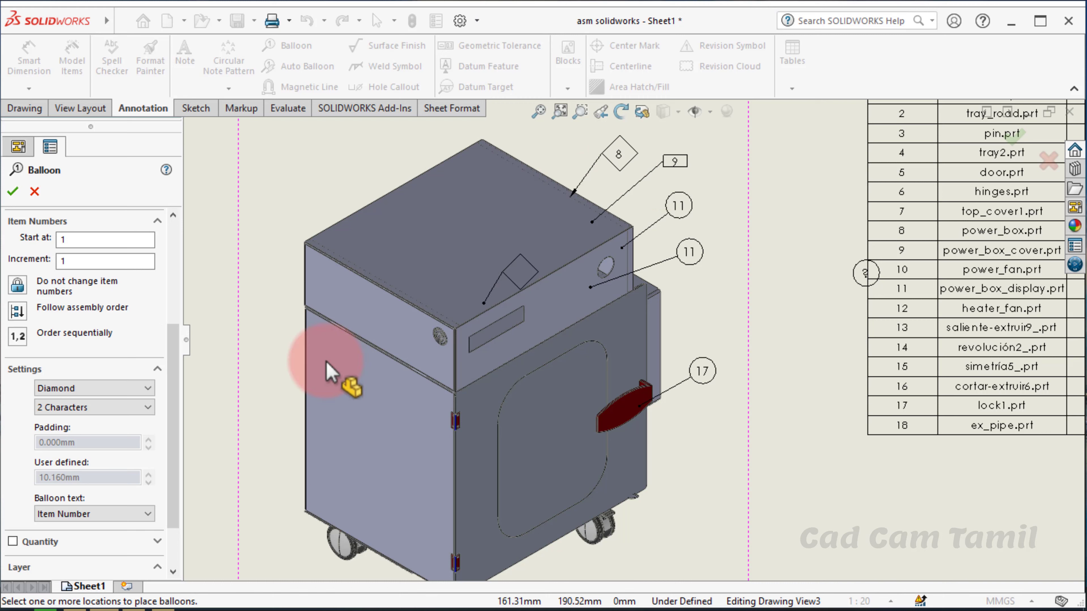
Add a Flag - Five Sided balloon 5 beside the door, keeping 2 Characters size
{"action": "left_click", "coordinate": [148, 409]}
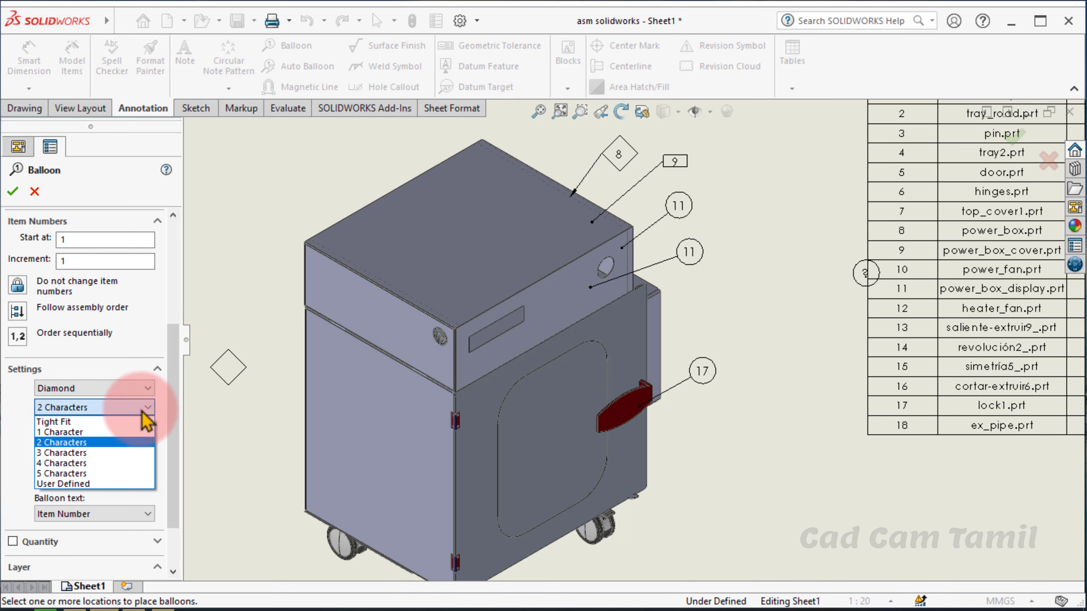
{"action": "left_click", "coordinate": [148, 406]}
{"action": "left_click", "coordinate": [152, 389]}
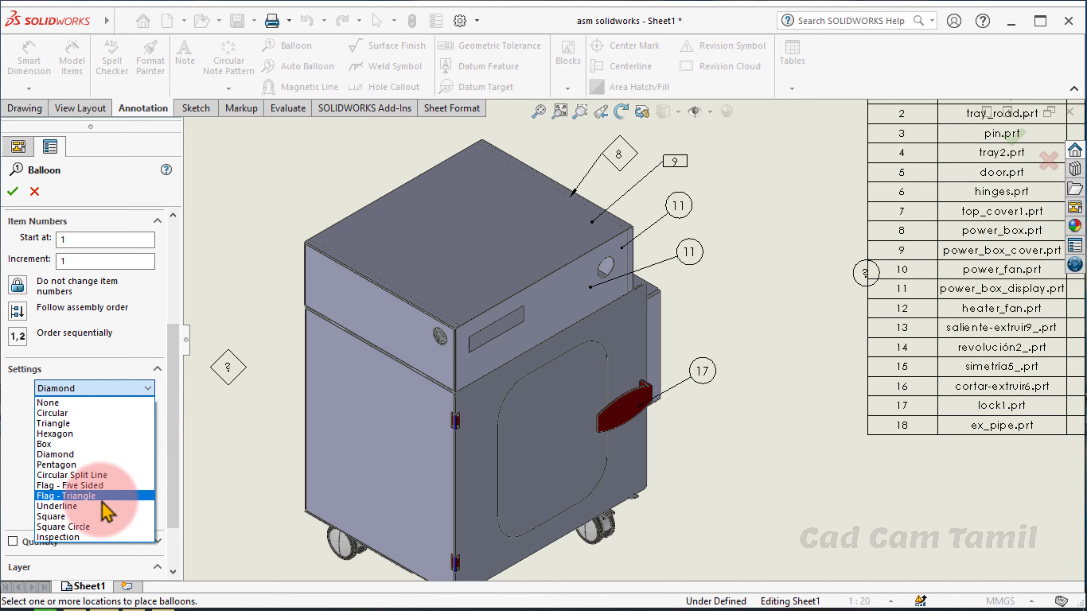
{"action": "left_click", "coordinate": [86, 485]}
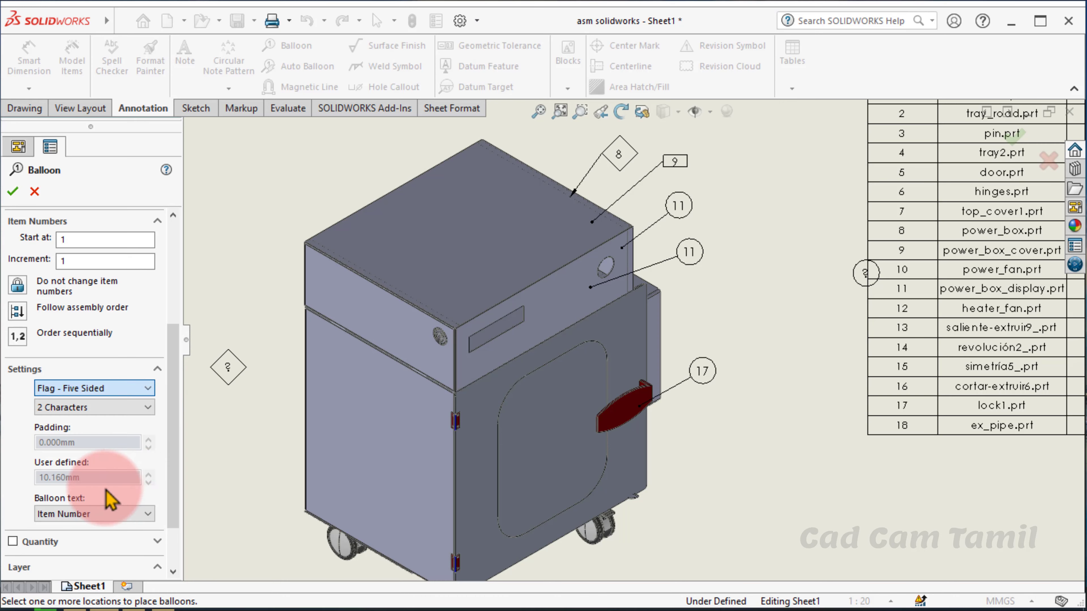
{"action": "left_click", "coordinate": [644, 343]}
{"action": "left_click", "coordinate": [720, 303]}
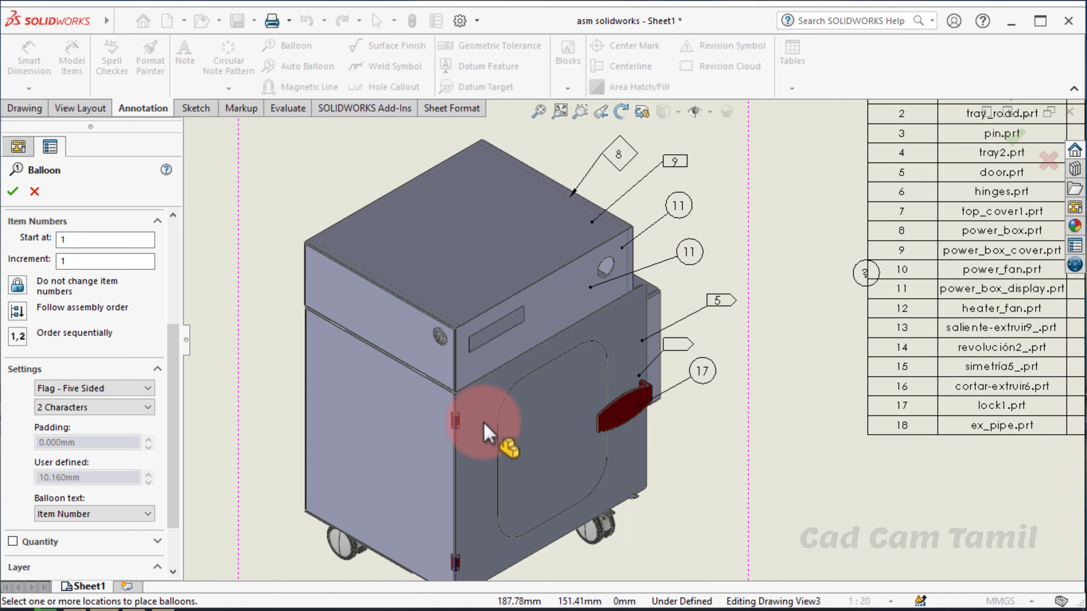
{"action": "left_click", "coordinate": [147, 388]}
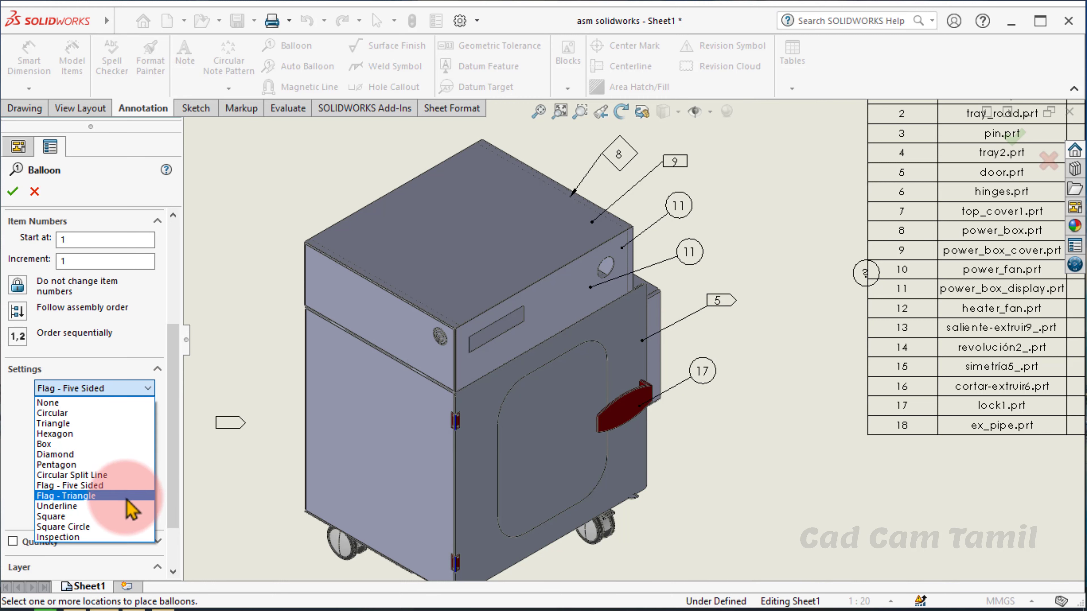
Set balloon Style to Circular and Size to Tight Fit with 0.000mm padding
{"action": "left_click", "coordinate": [132, 412]}
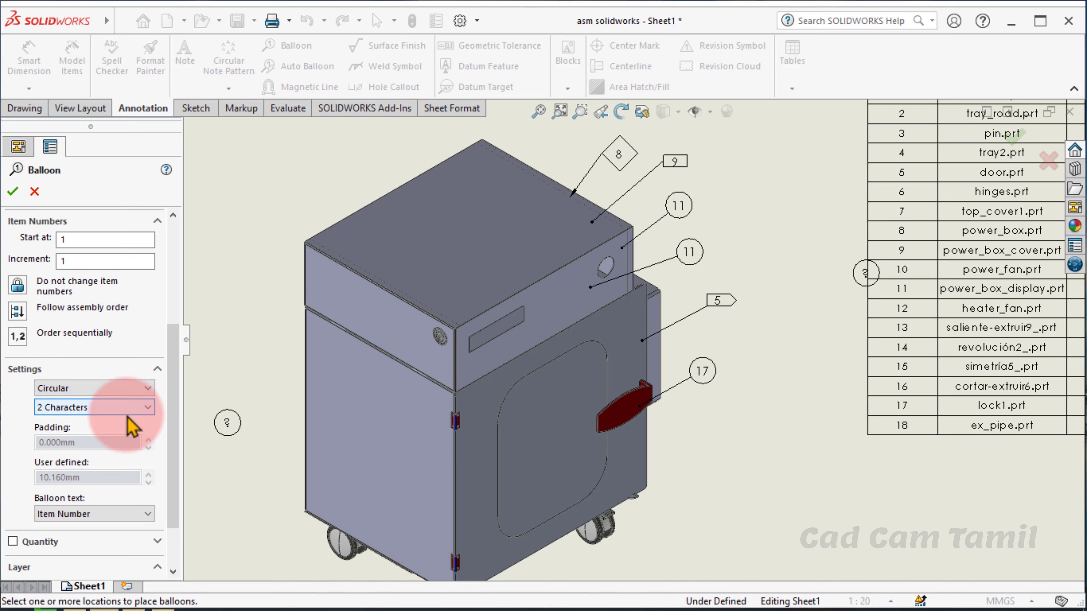
{"action": "left_click", "coordinate": [146, 408]}
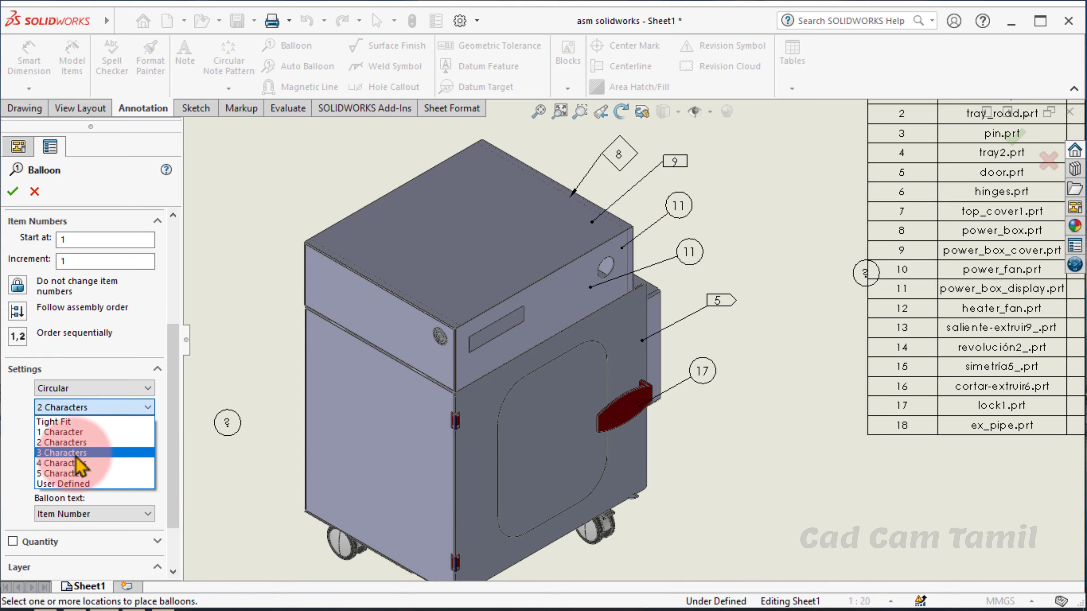
{"action": "left_click", "coordinate": [65, 422]}
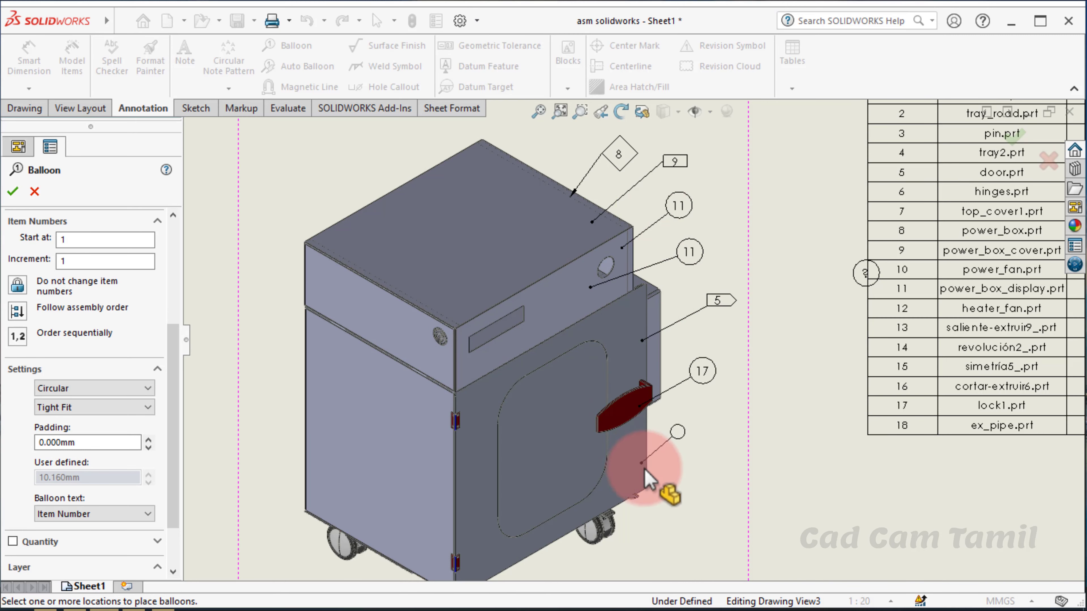
Place tight circular balloon 5 right of the lower door and balloon 11 near the side opening
{"action": "left_click", "coordinate": [639, 462]}
{"action": "left_click", "coordinate": [713, 419]}
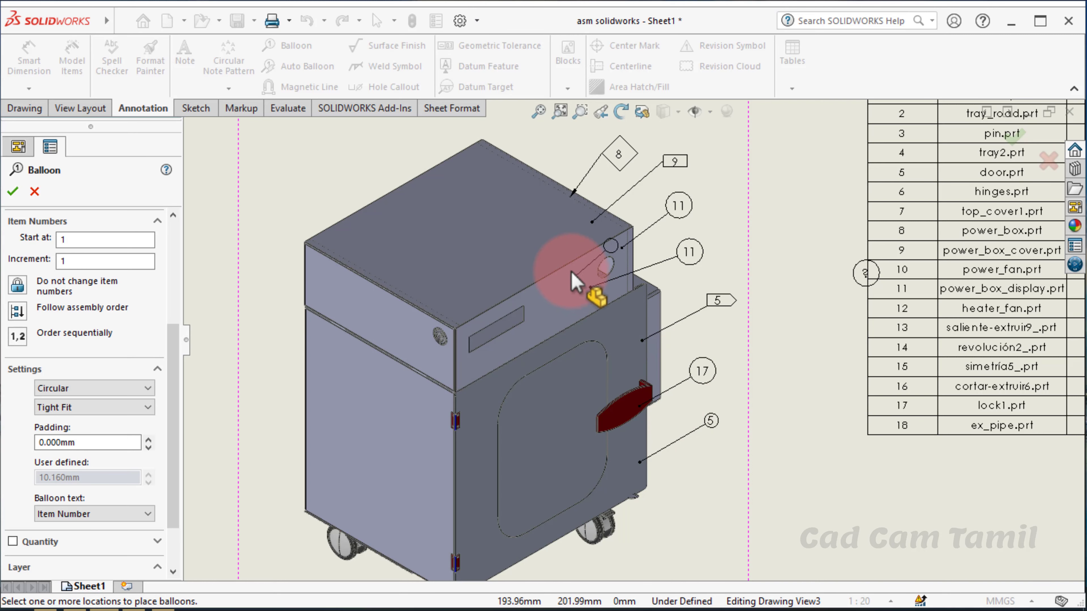
{"action": "left_click", "coordinate": [736, 225]}
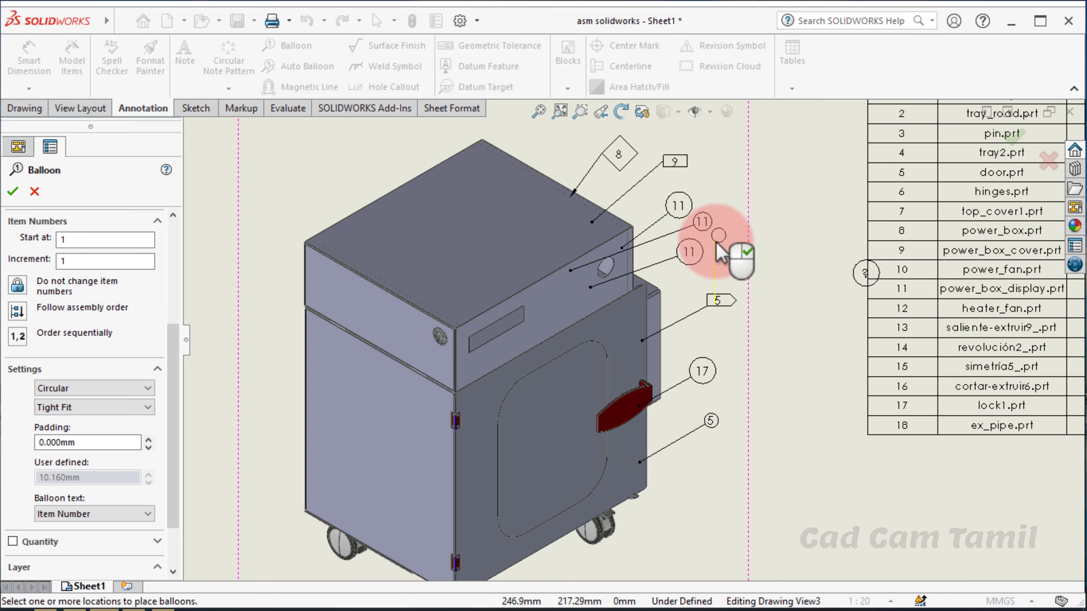
{"action": "left_click", "coordinate": [735, 390]}
{"action": "type", "text": "7.600"}
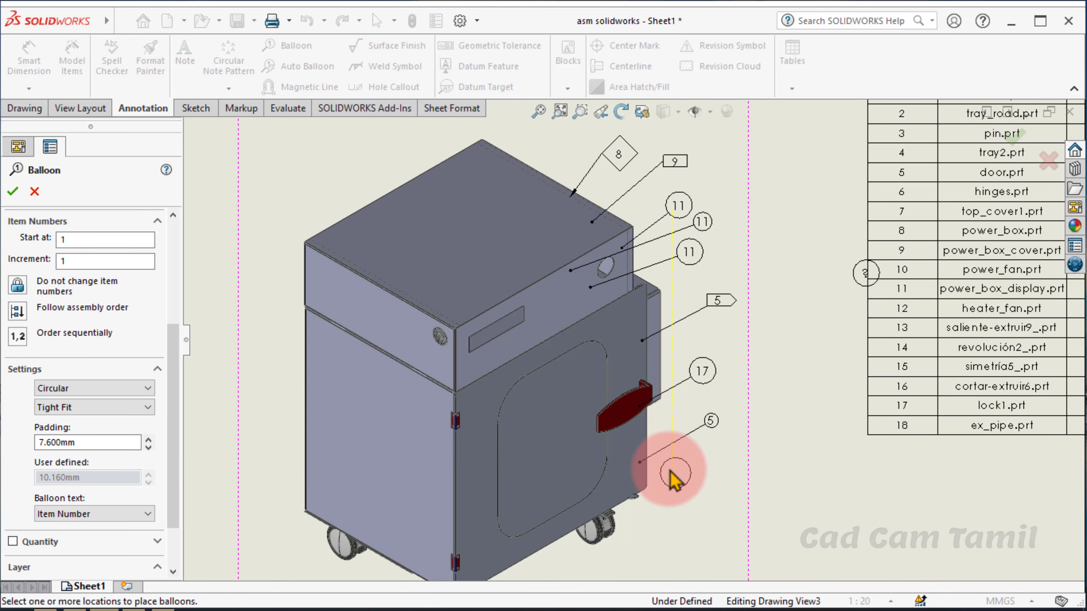
Add two balloon 5 callouts on the lower door, raising padding to 21.200mm before the second
{"action": "left_click", "coordinate": [641, 476]}
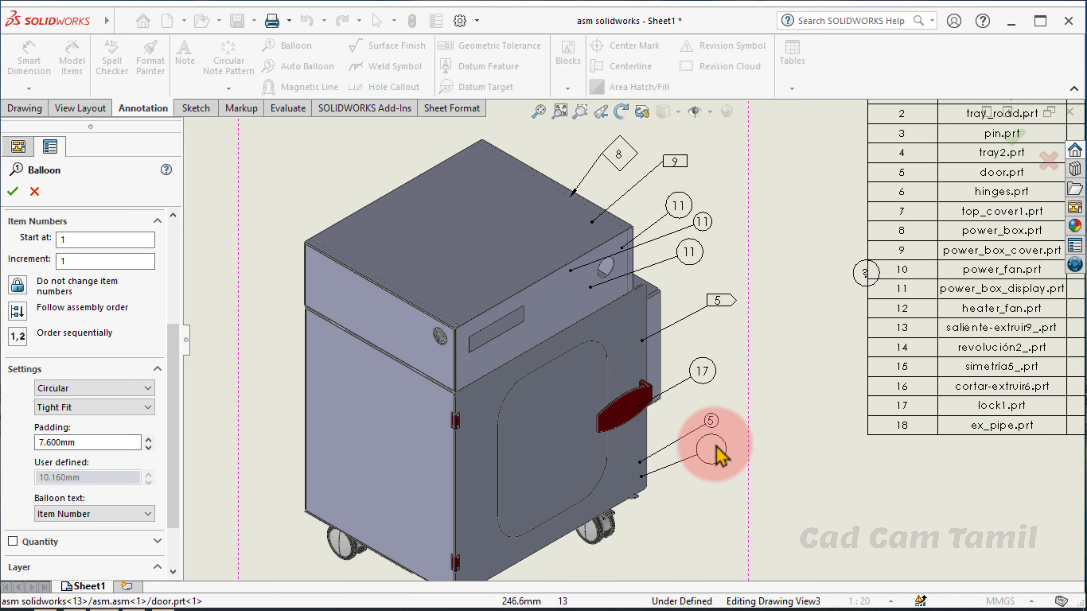
{"action": "left_click", "coordinate": [716, 448]}
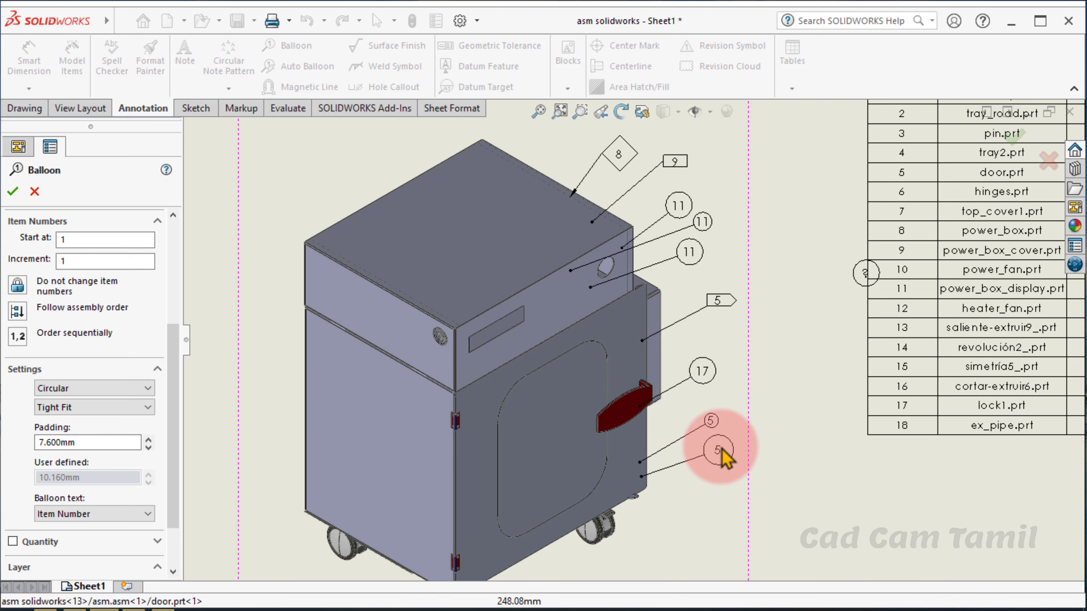
{"action": "left_click", "coordinate": [147, 441]}
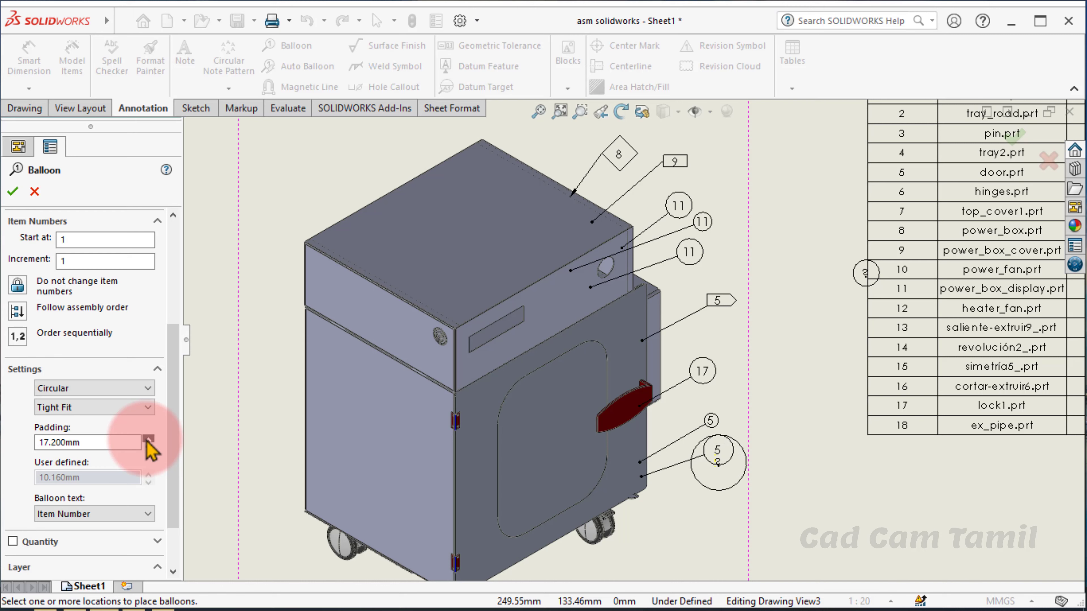
{"action": "left_click", "coordinate": [147, 439]}
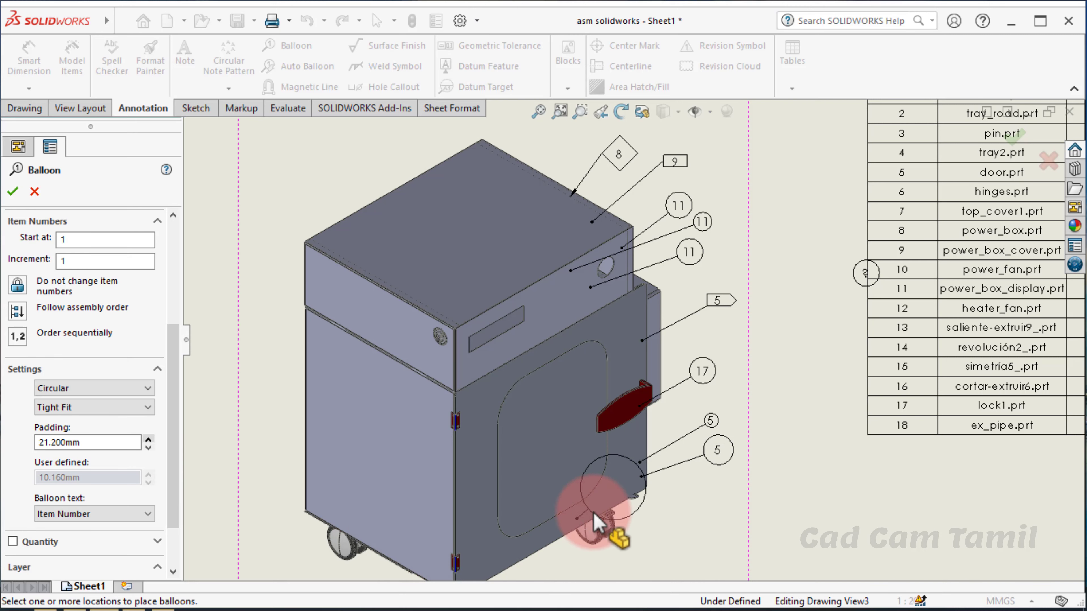
{"action": "left_click", "coordinate": [619, 493]}
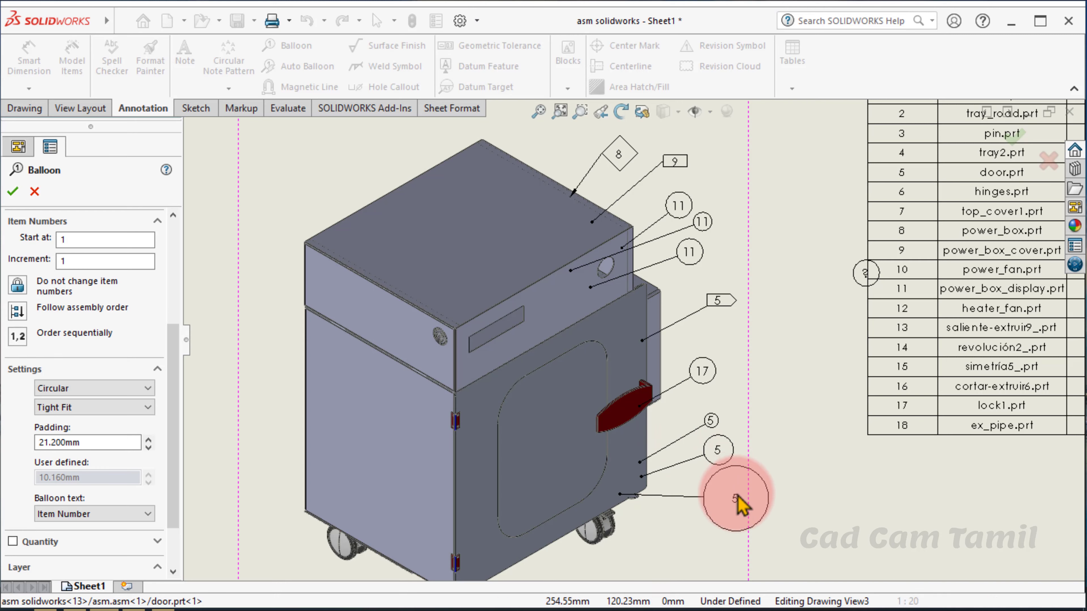
{"action": "left_click", "coordinate": [735, 499]}
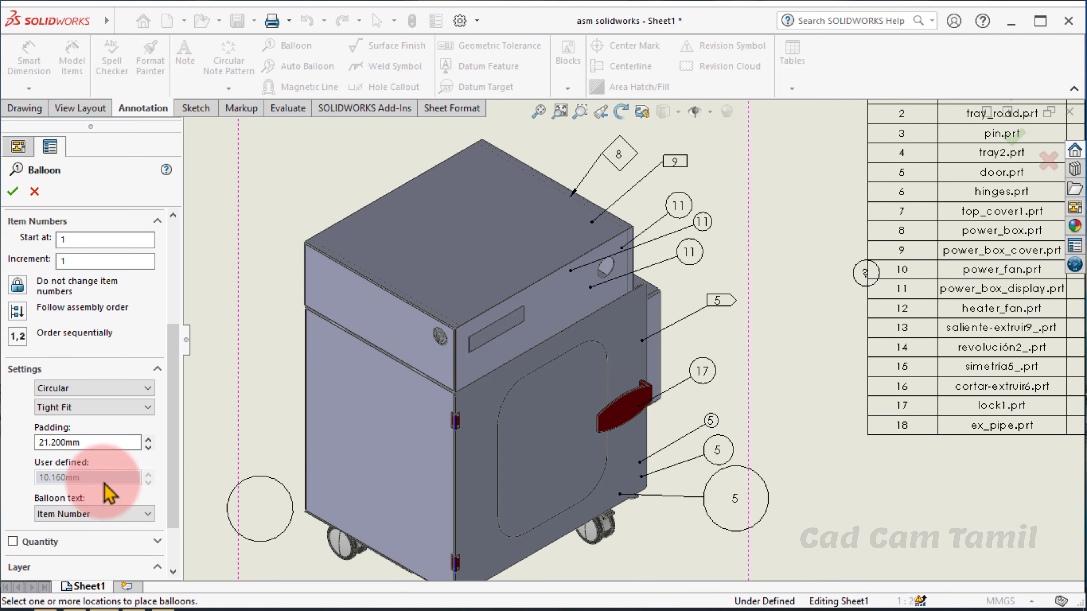
{"action": "left_click", "coordinate": [139, 407]}
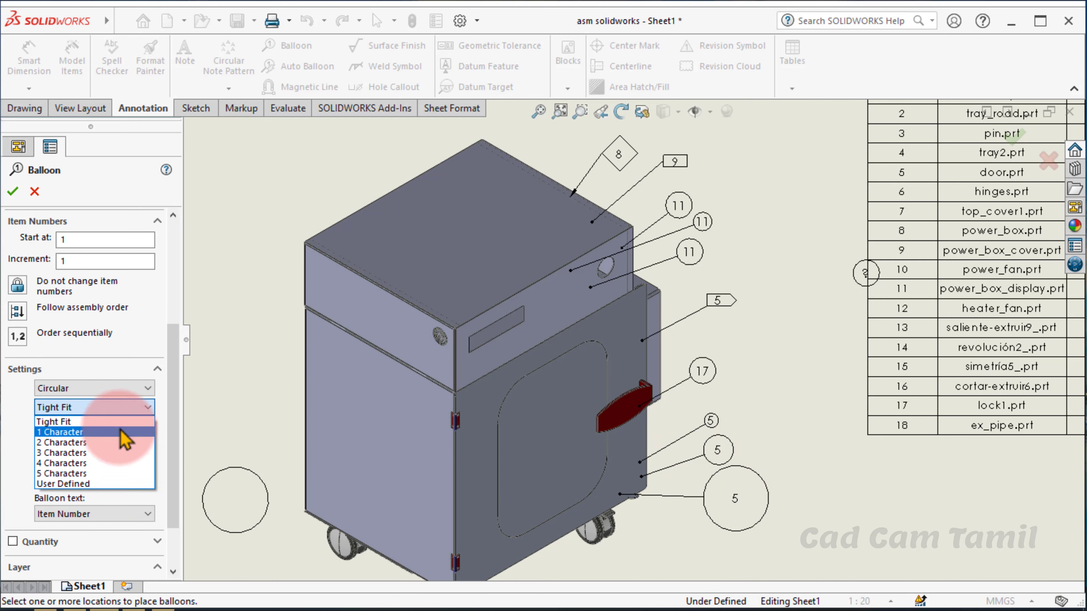
Reset balloon size to 2 Characters and list the Balloon text options, Text through File Name
{"action": "left_click", "coordinate": [106, 443]}
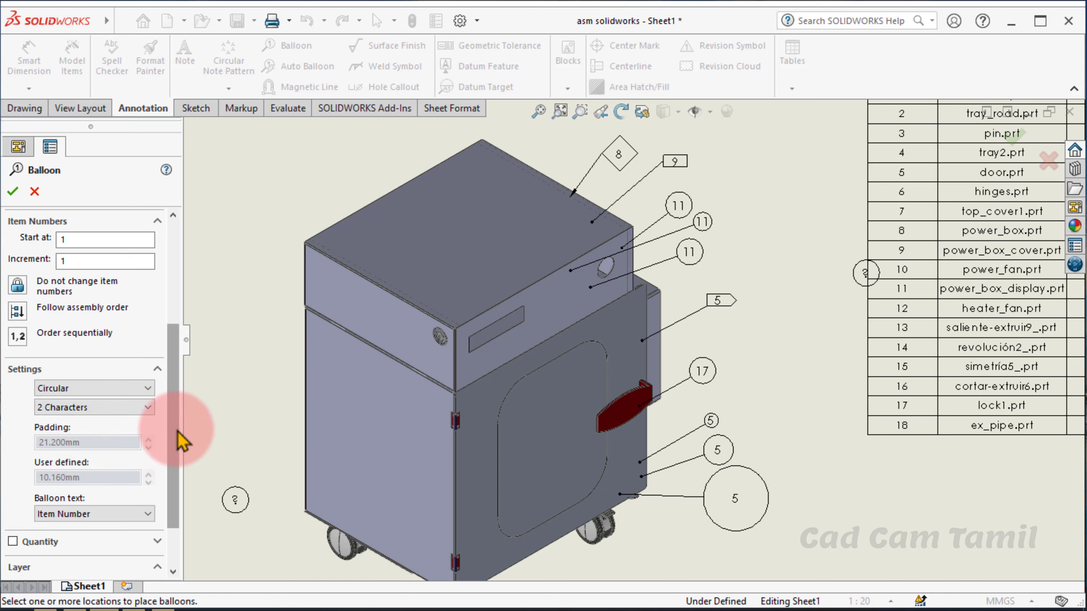
{"action": "left_click_drag", "start_coordinate": [182, 441], "coordinate": [176, 503]}
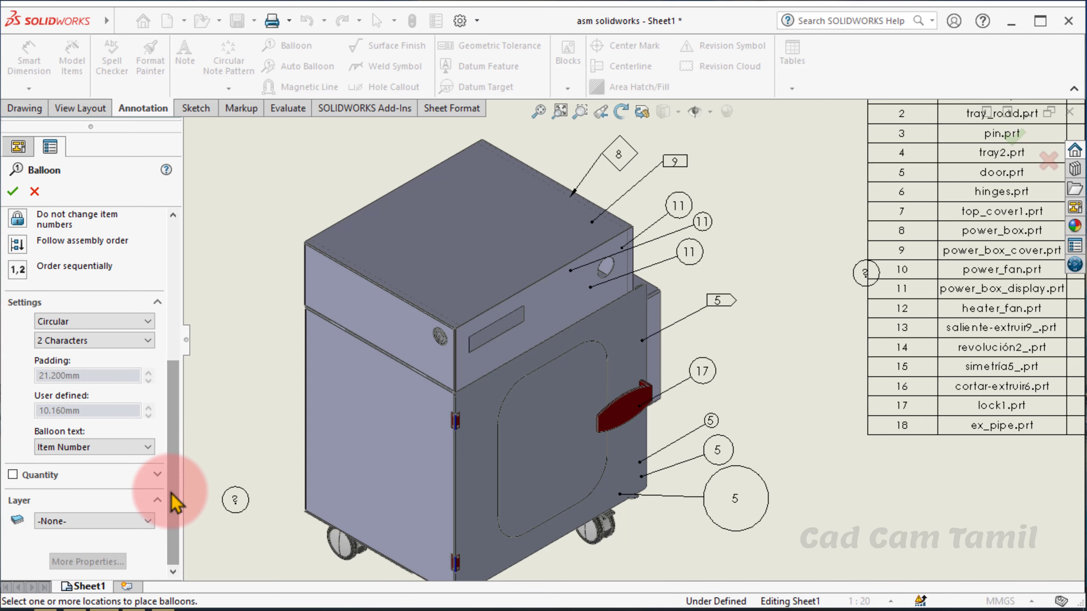
{"action": "left_click", "coordinate": [145, 446]}
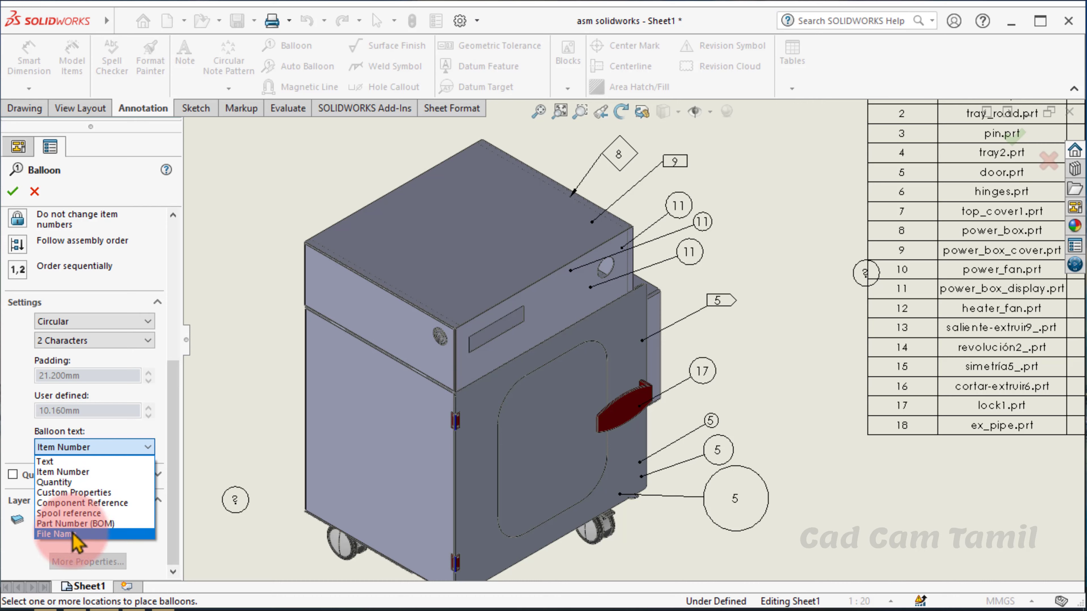
Set balloon text to Part Number (BOM) and balloon the display, lock and wheel
{"action": "left_click", "coordinate": [79, 524]}
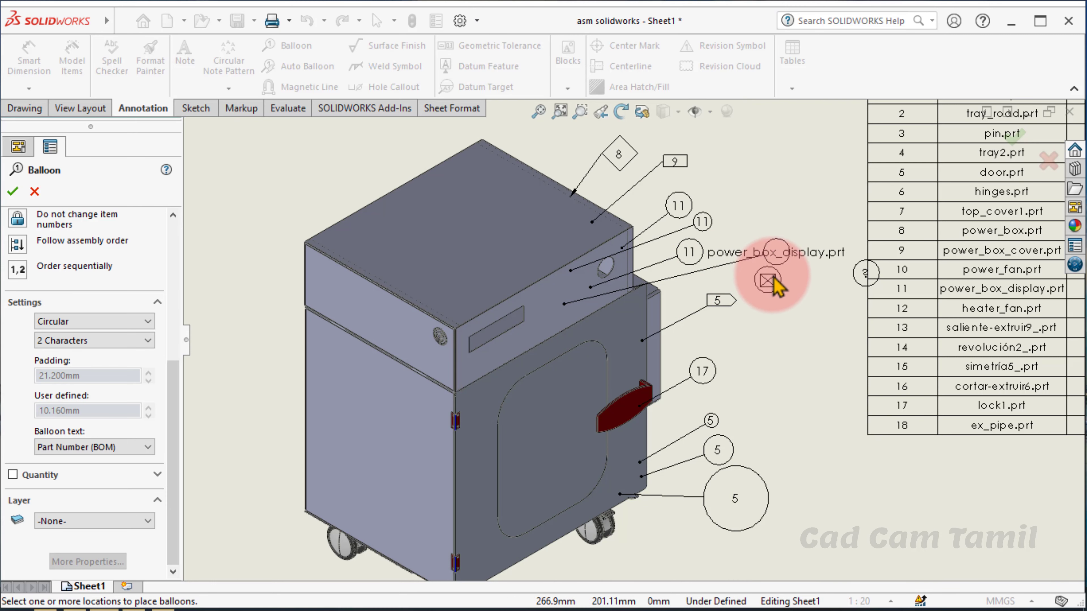
{"action": "left_click", "coordinate": [801, 282]}
{"action": "left_click", "coordinate": [610, 531]}
{"action": "left_click", "coordinate": [804, 552]}
{"action": "left_click", "coordinate": [638, 402]}
{"action": "left_click", "coordinate": [788, 421]}
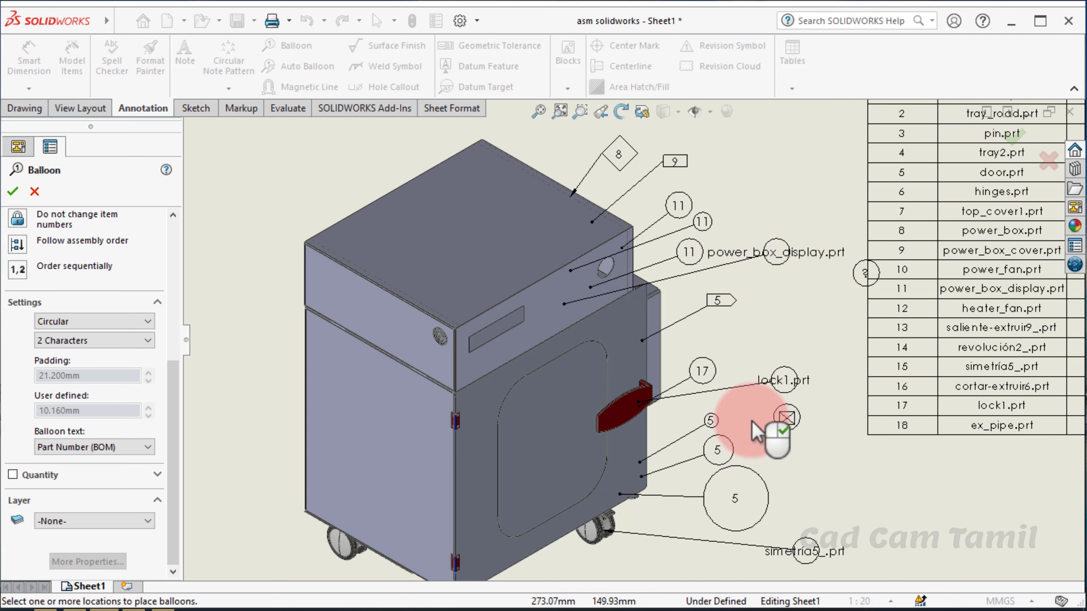
Set balloon size to Tight Fit and expand the Quantity settings
{"action": "left_click", "coordinate": [147, 341]}
{"action": "left_click", "coordinate": [130, 354]}
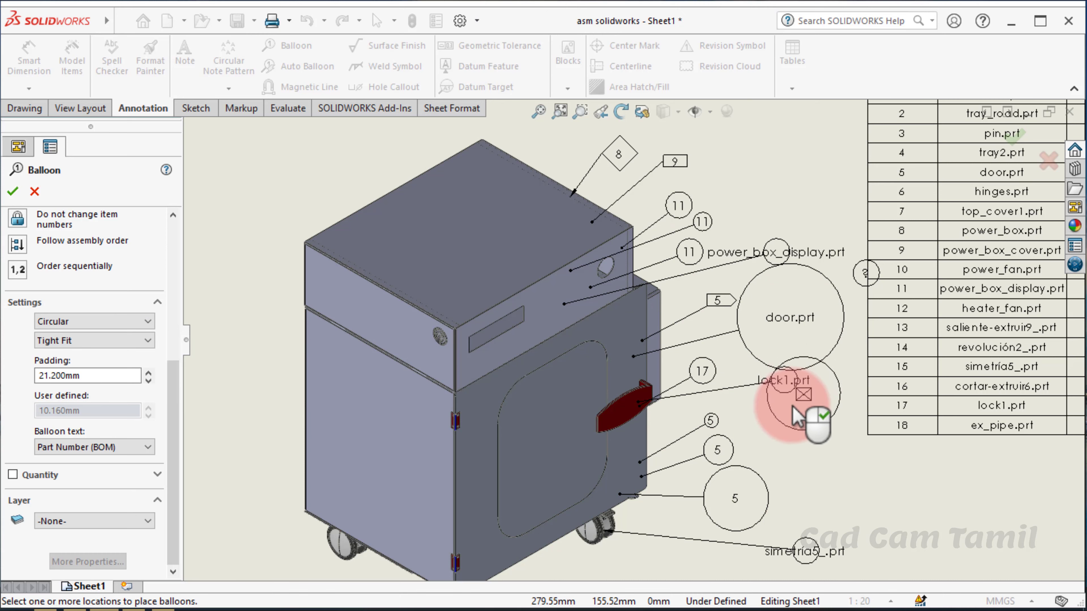
{"action": "left_click", "coordinate": [158, 474]}
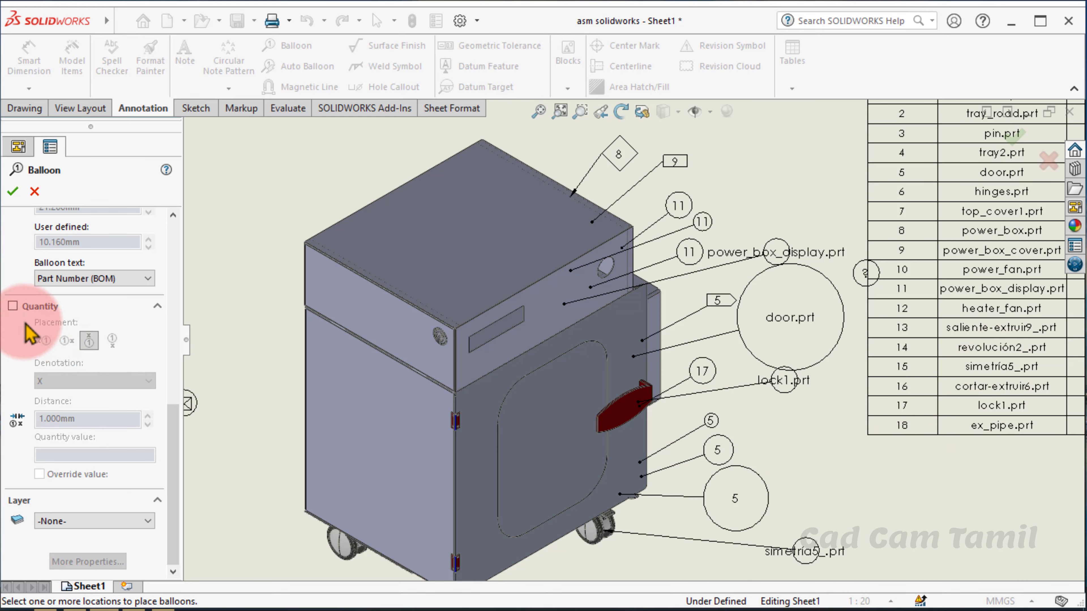
Enable Quantity and place a hinges.prt balloon with 2X to the hinge's left
{"action": "left_click", "coordinate": [12, 305]}
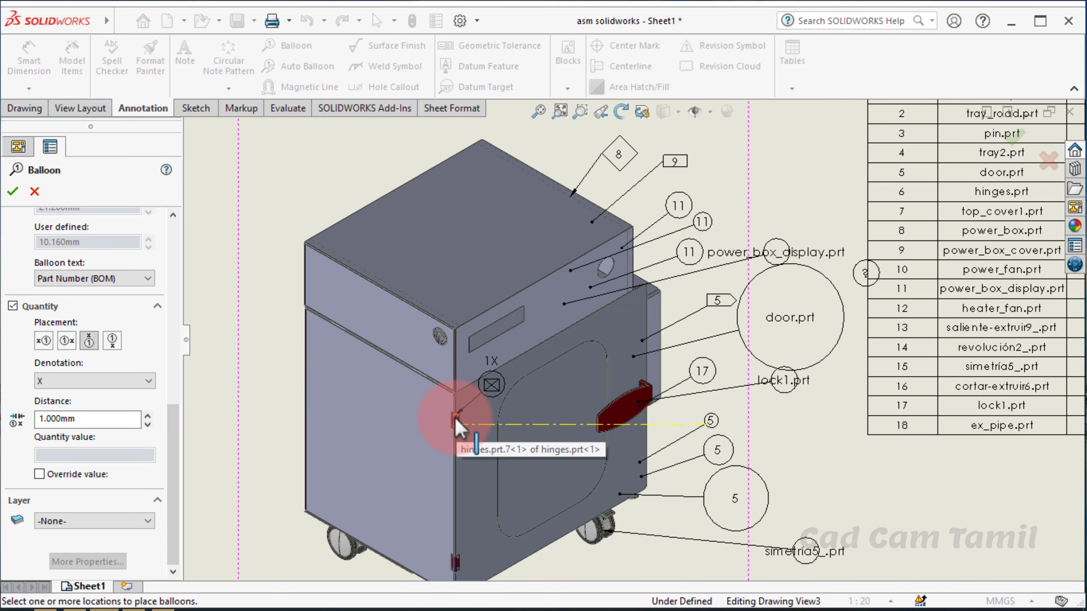
{"action": "scroll", "coordinate": [441, 428], "scroll_direction": "down", "scroll_amount": 2}
{"action": "scroll", "coordinate": [513, 377], "scroll_direction": "down", "scroll_amount": 2}
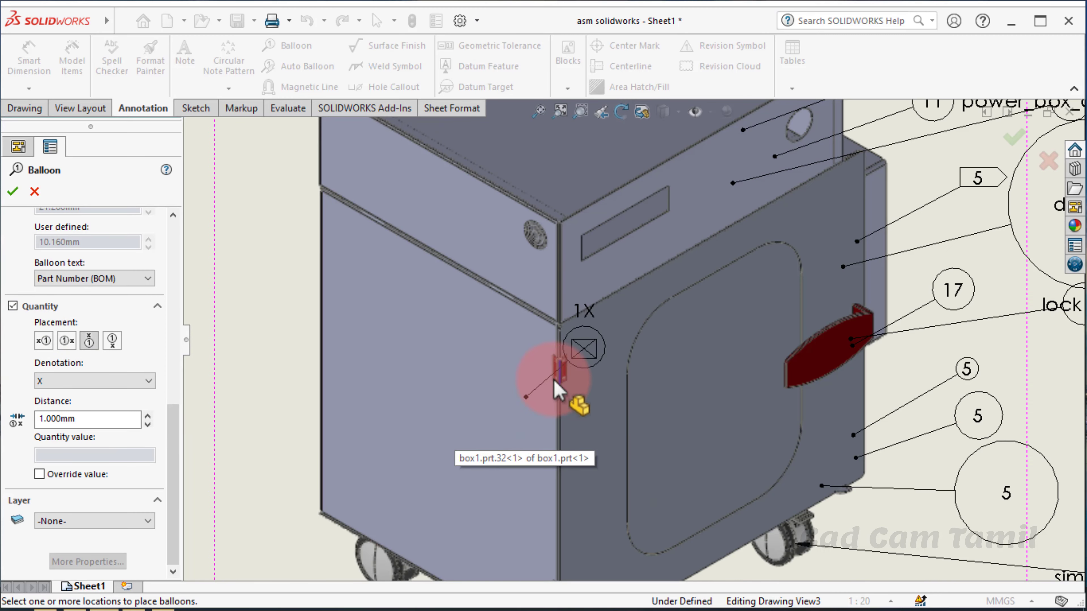
{"action": "scroll", "coordinate": [564, 377], "scroll_direction": "down", "scroll_amount": 2}
{"action": "scroll", "coordinate": [581, 365], "scroll_direction": "up", "scroll_amount": 1}
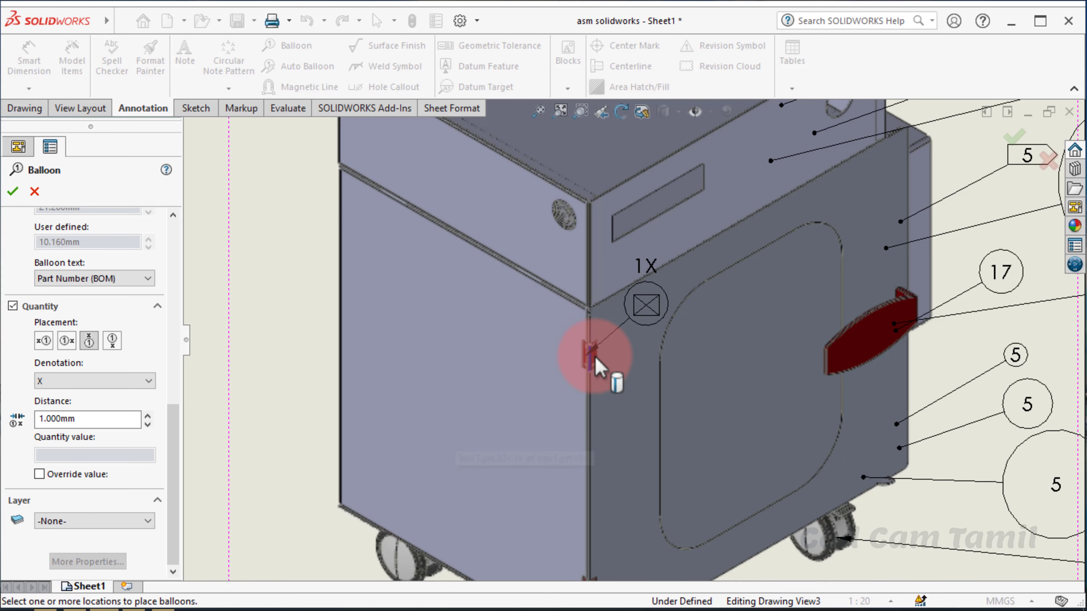
{"action": "left_click", "coordinate": [596, 360]}
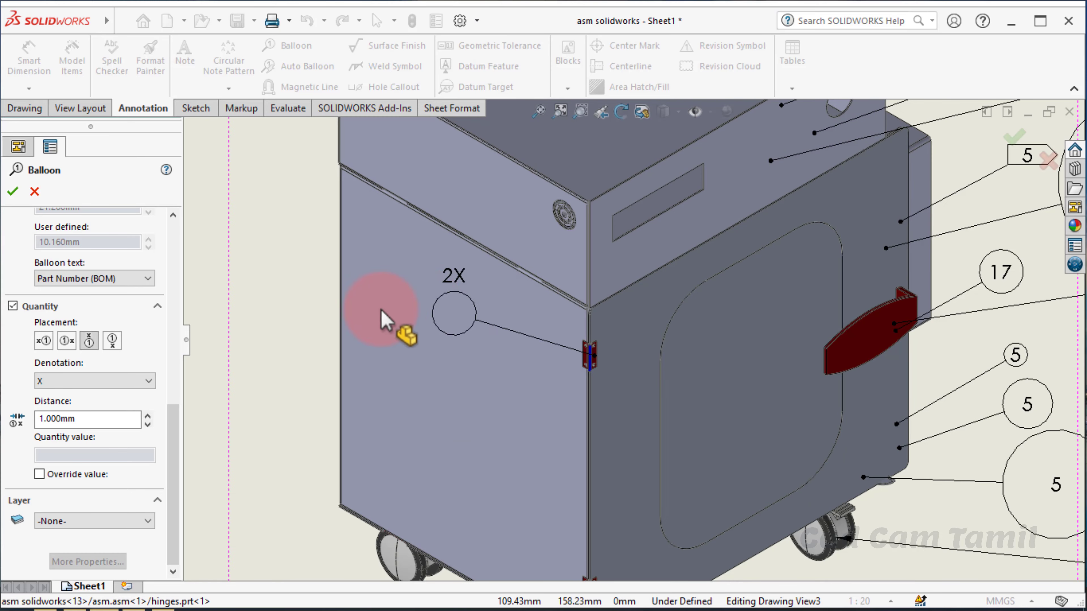
{"action": "left_click", "coordinate": [298, 330]}
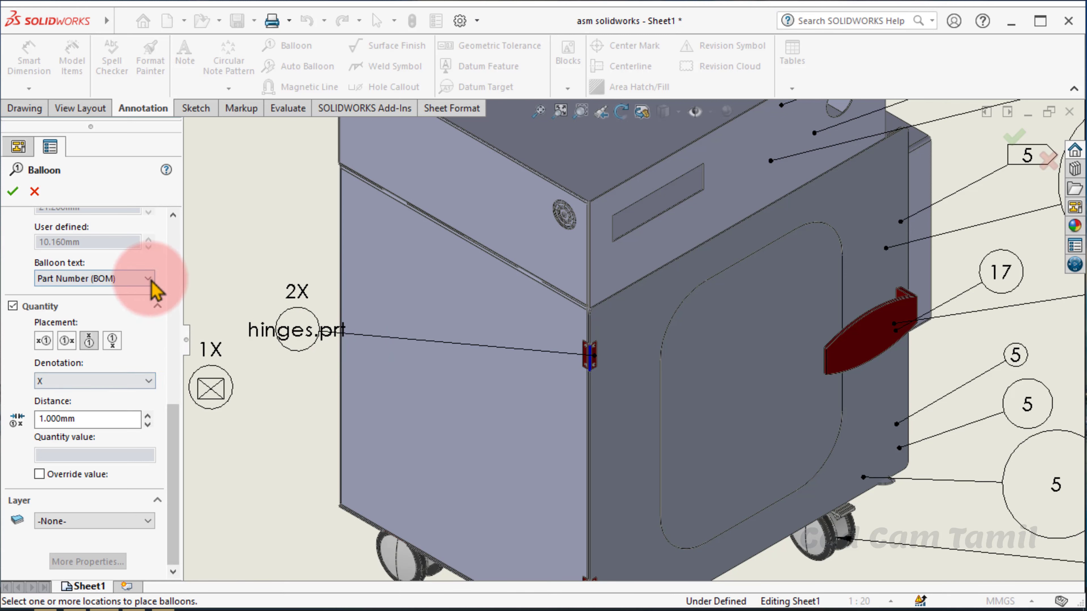
{"action": "left_click", "coordinate": [140, 282]}
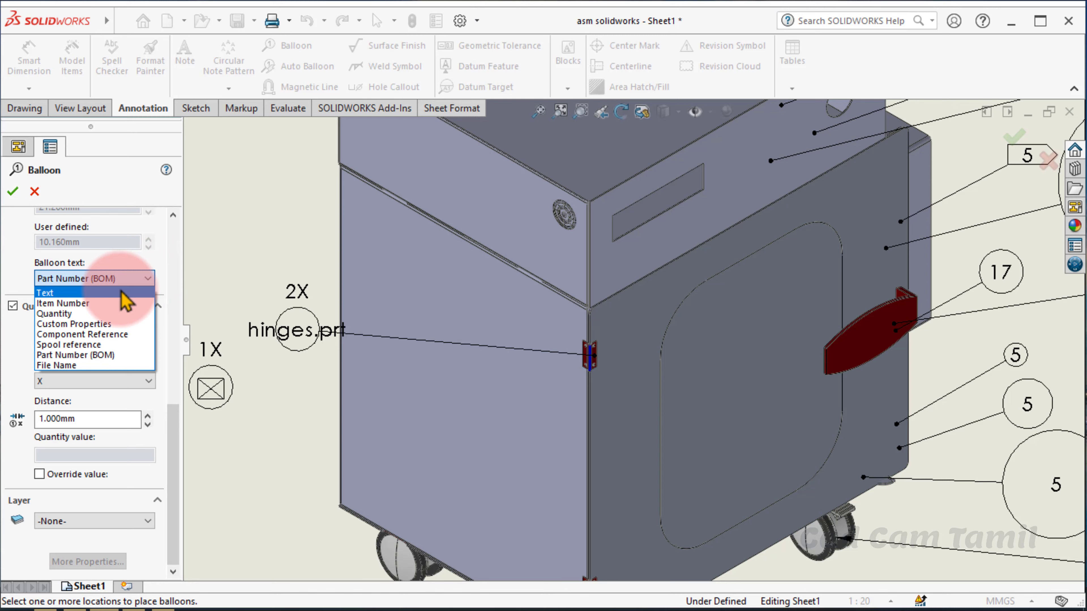
Switch balloon text to Item Number and place a hinge balloon numbered 6 up-left
{"action": "left_click", "coordinate": [106, 305]}
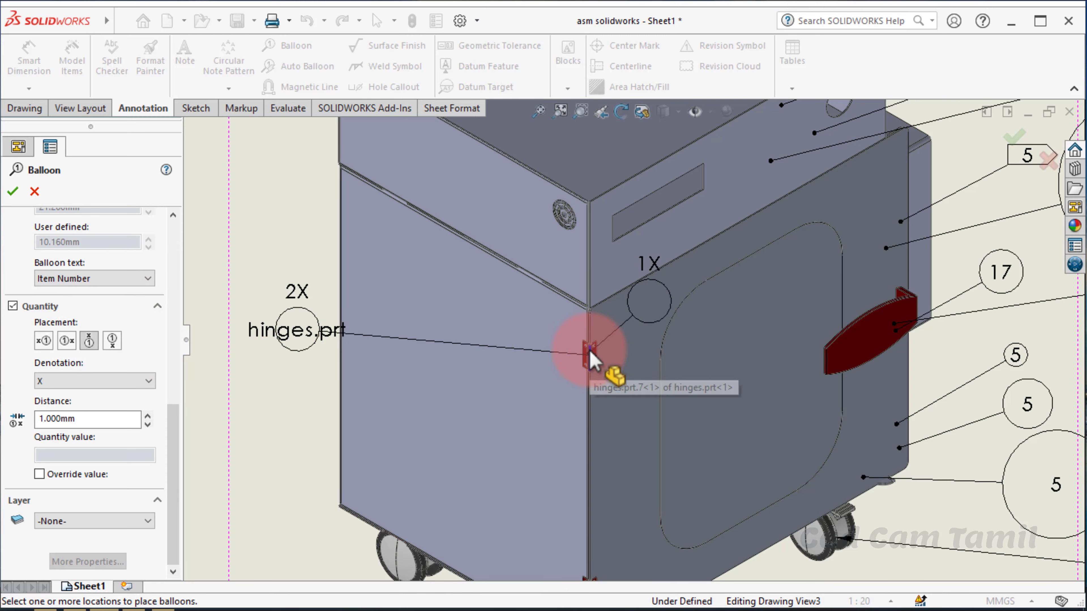
{"action": "left_click", "coordinate": [592, 363]}
{"action": "left_click", "coordinate": [307, 238]}
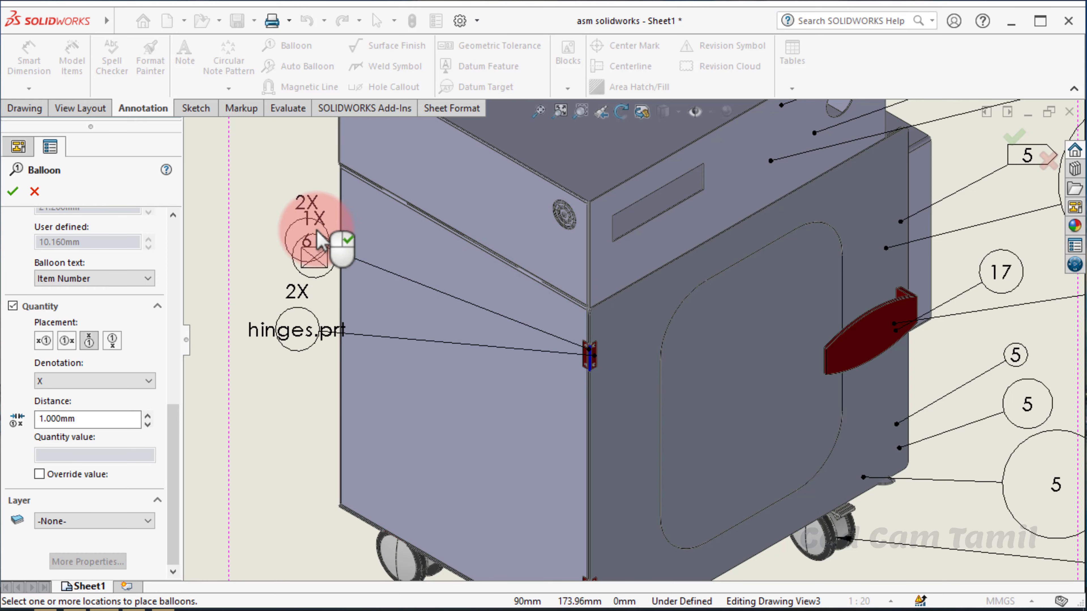
{"action": "mouse_move", "coordinate": [308, 205]}
{"action": "left_mouse_down"}
{"action": "mouse_move", "coordinate": [342, 312]}
{"action": "mouse_move", "coordinate": [126, 394]}
{"action": "left_mouse_up"}
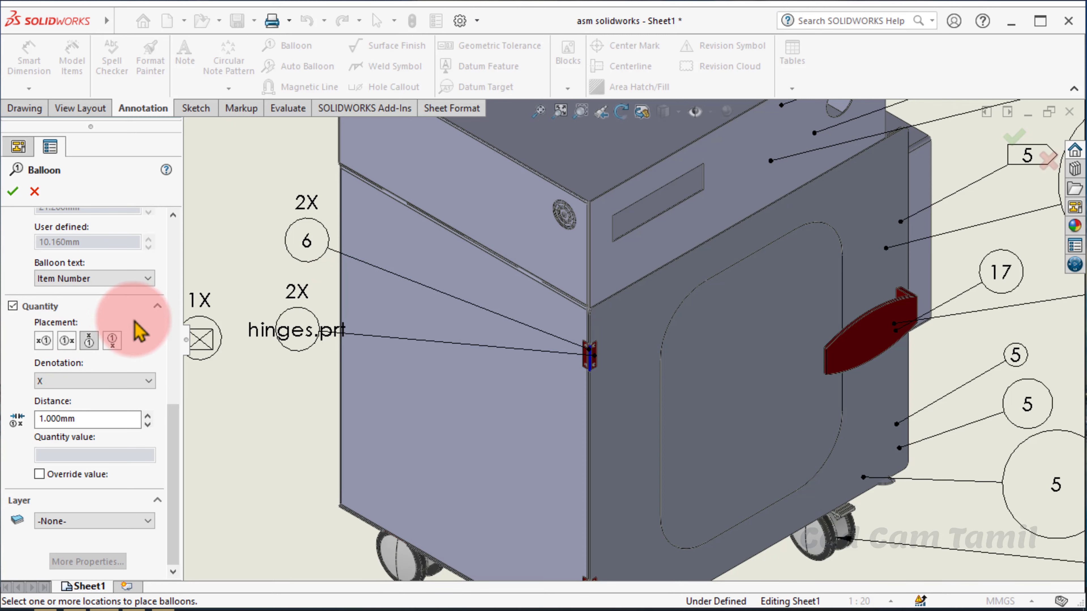
{"action": "left_click", "coordinate": [149, 382]}
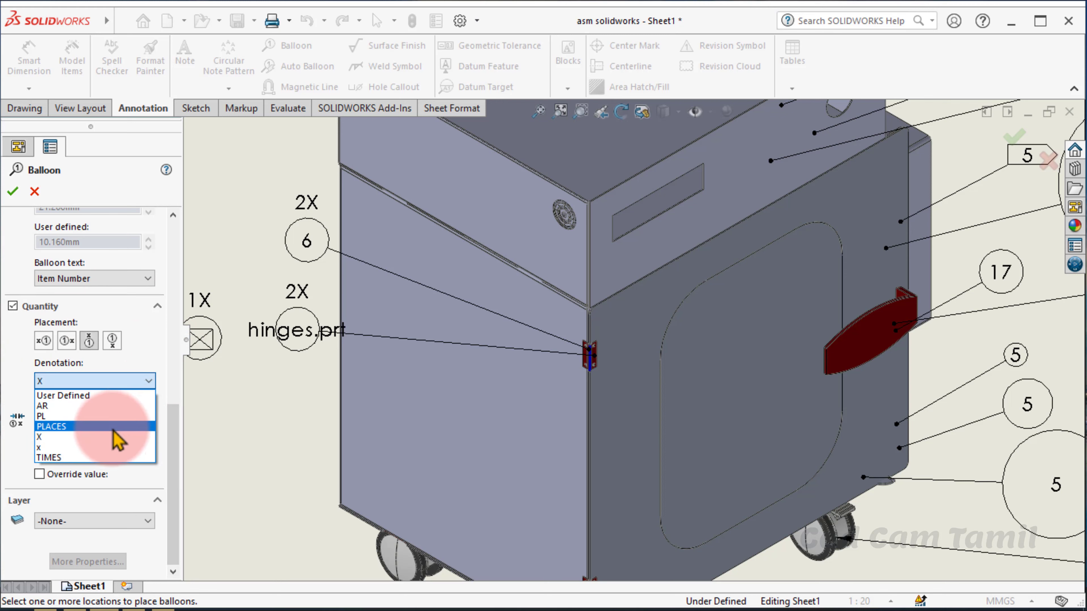
Use the TIMES denotation and place a 2 TIMES hinge balloon below the others
{"action": "left_click", "coordinate": [106, 457]}
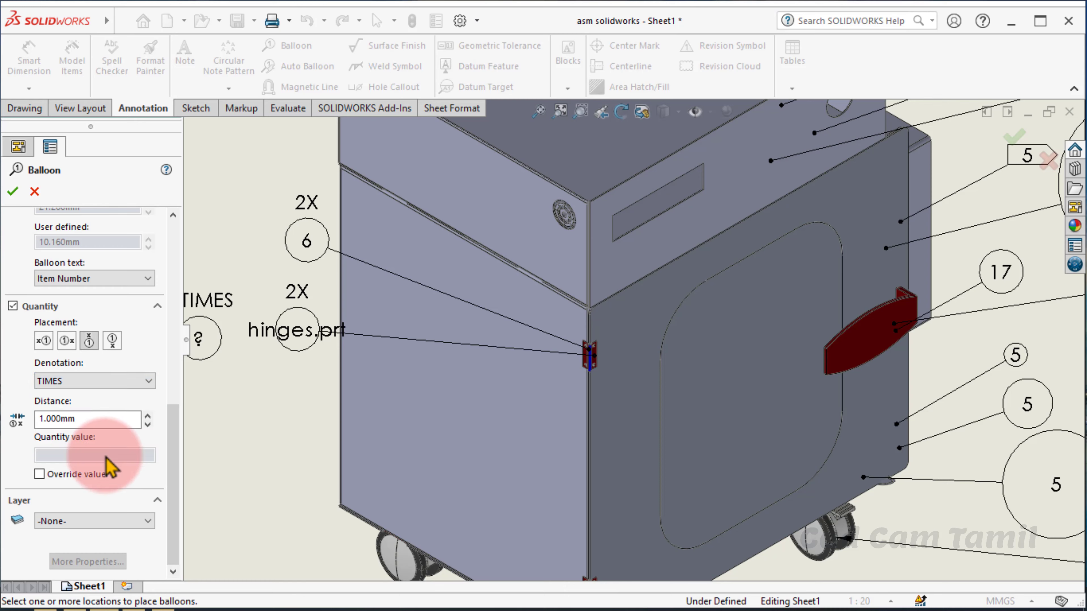
{"action": "left_click", "coordinate": [594, 348]}
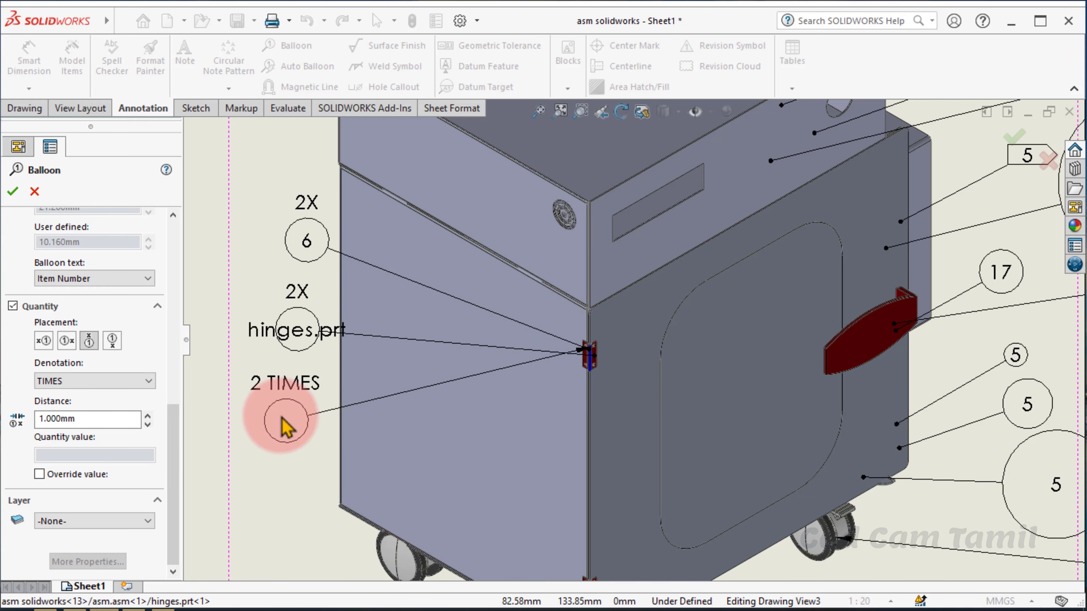
{"action": "left_click", "coordinate": [286, 422]}
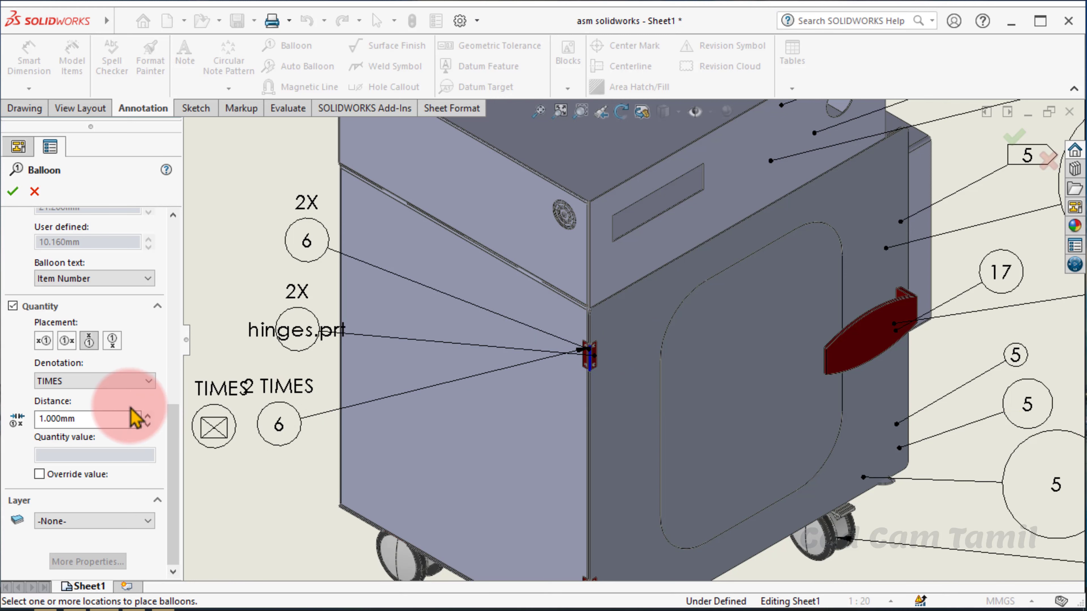
Override the quantity to 3, place a 3 TIMES hinge balloon lower left, and finish
{"action": "left_click", "coordinate": [142, 381]}
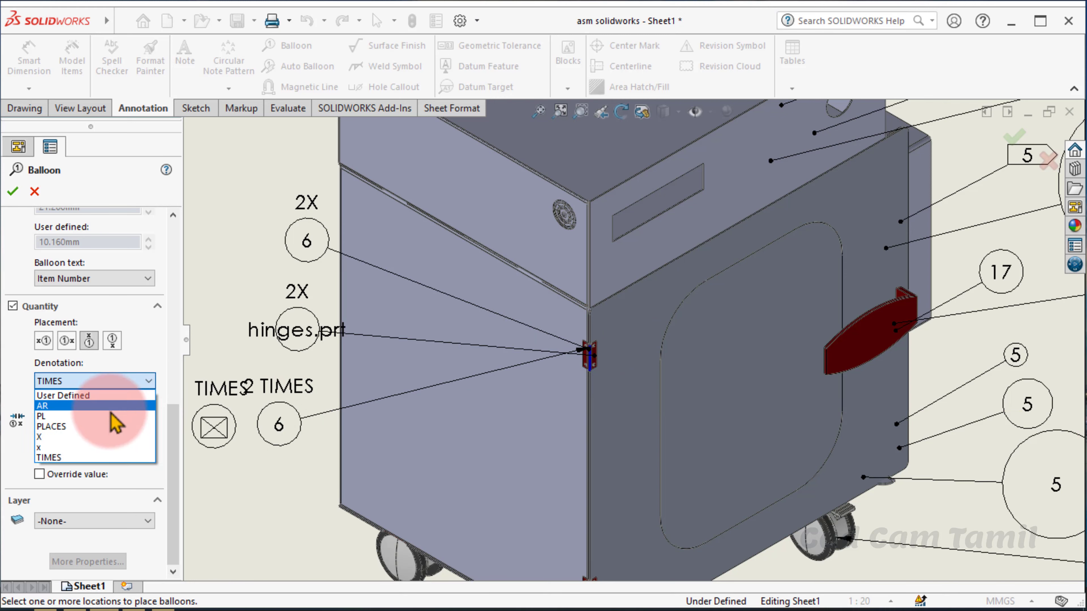
{"action": "left_click", "coordinate": [104, 396]}
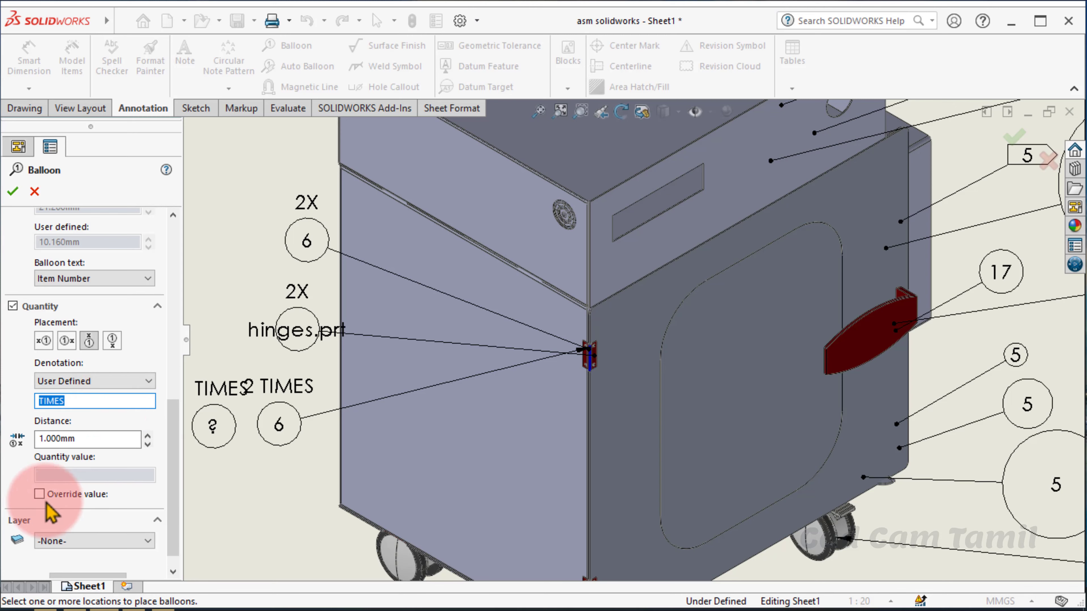
{"action": "left_click", "coordinate": [39, 494]}
{"action": "type", "text": "3"}
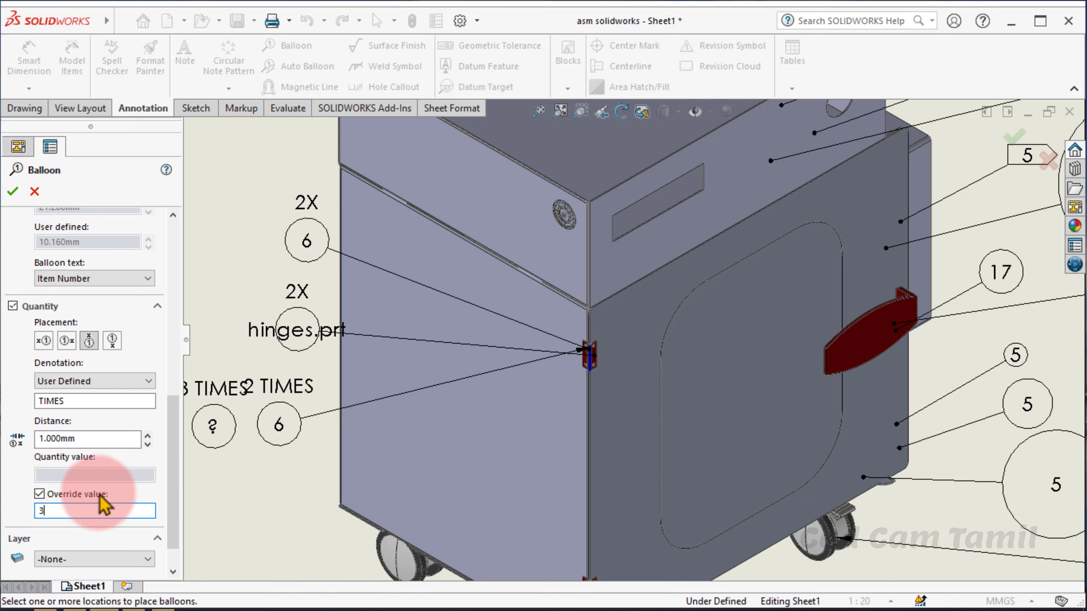
{"action": "left_click", "coordinate": [594, 355]}
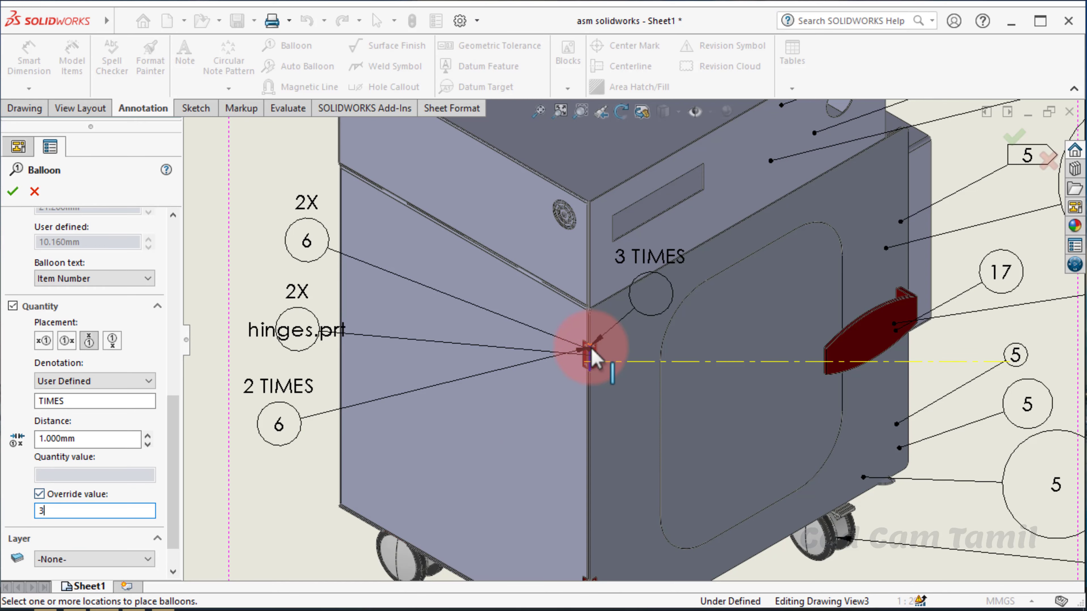
{"action": "left_click", "coordinate": [295, 165]}
{"action": "left_click_drag", "start_coordinate": [299, 169], "coordinate": [274, 552]}
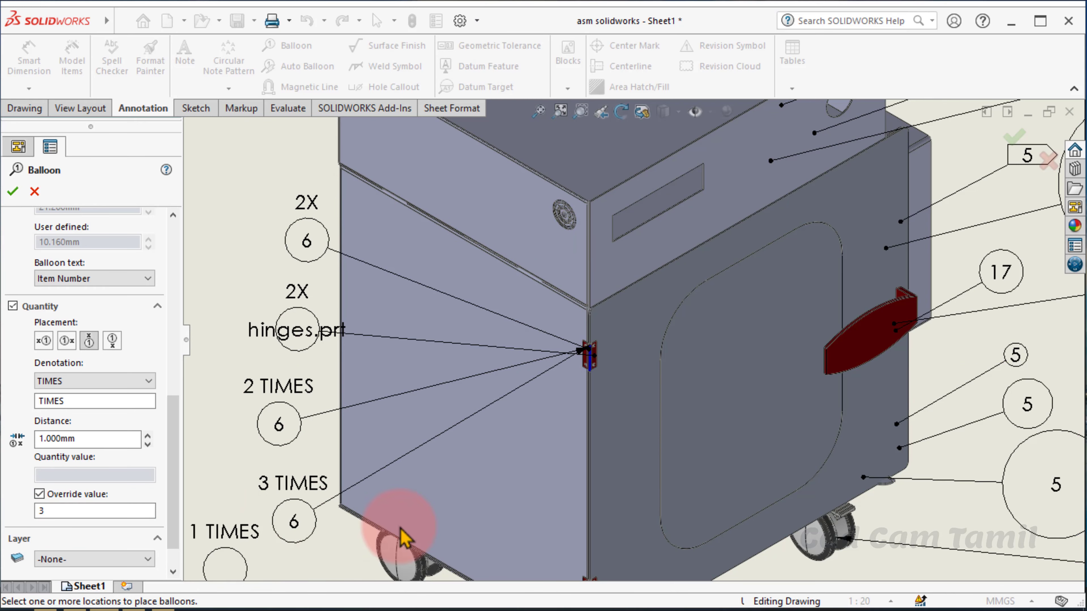
{"action": "left_click", "coordinate": [589, 362]}
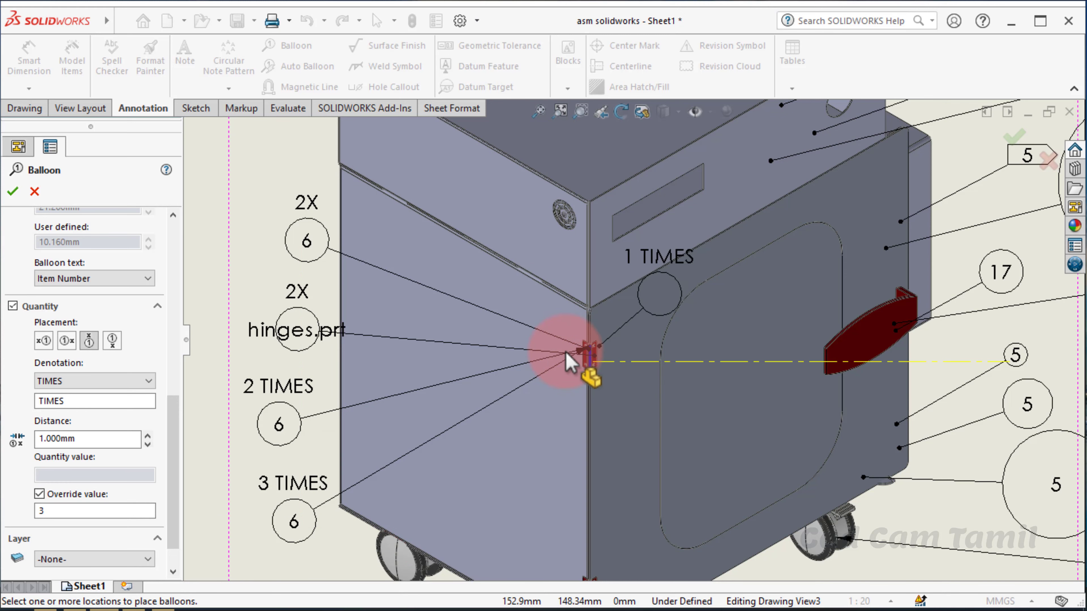
{"action": "left_click", "coordinate": [93, 524]}
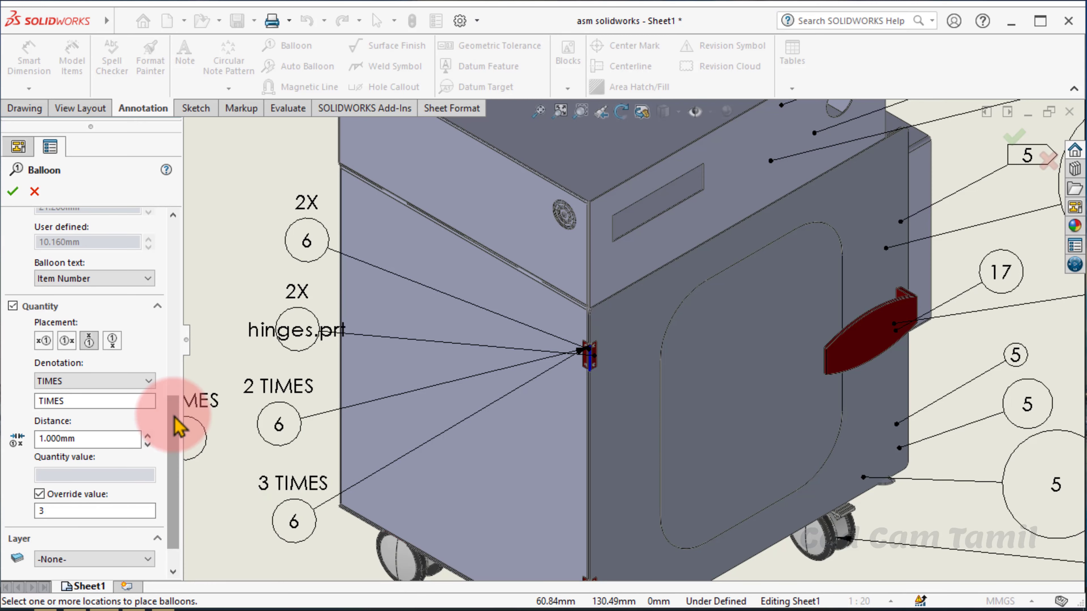
{"action": "left_click", "coordinate": [280, 316]}
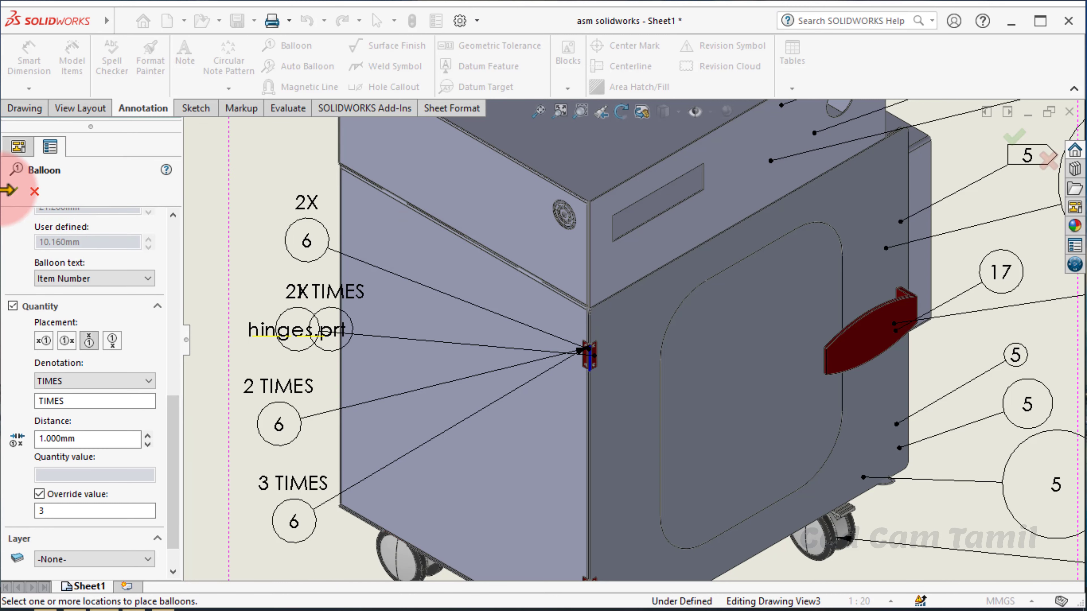
{"action": "left_click", "coordinate": [12, 191]}
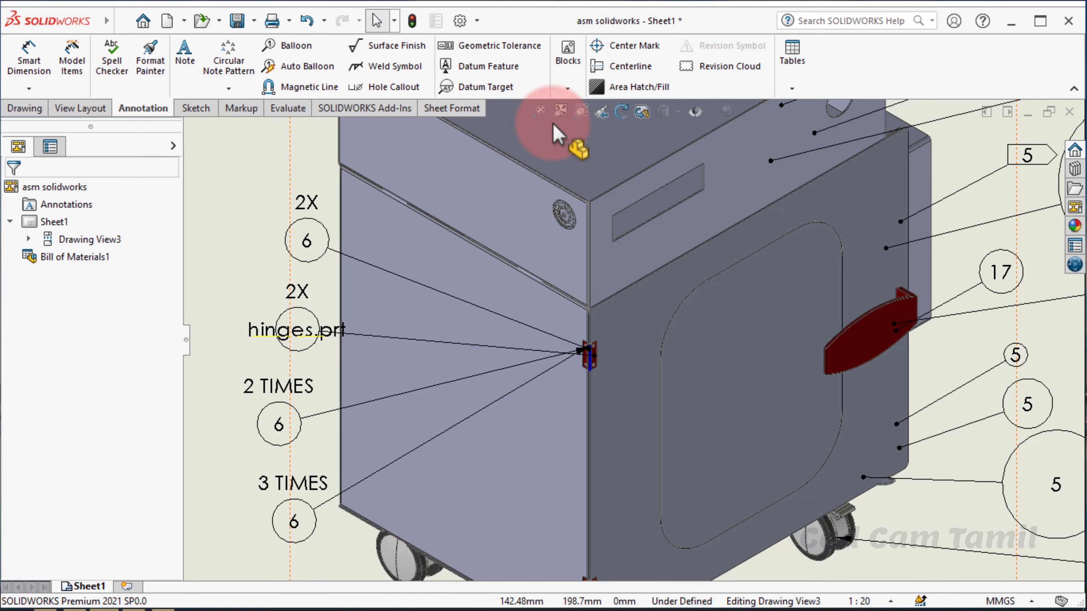
Zoom to sheet and draw a vertical magnetic line left of the cabinet
{"action": "left_click", "coordinate": [559, 111]}
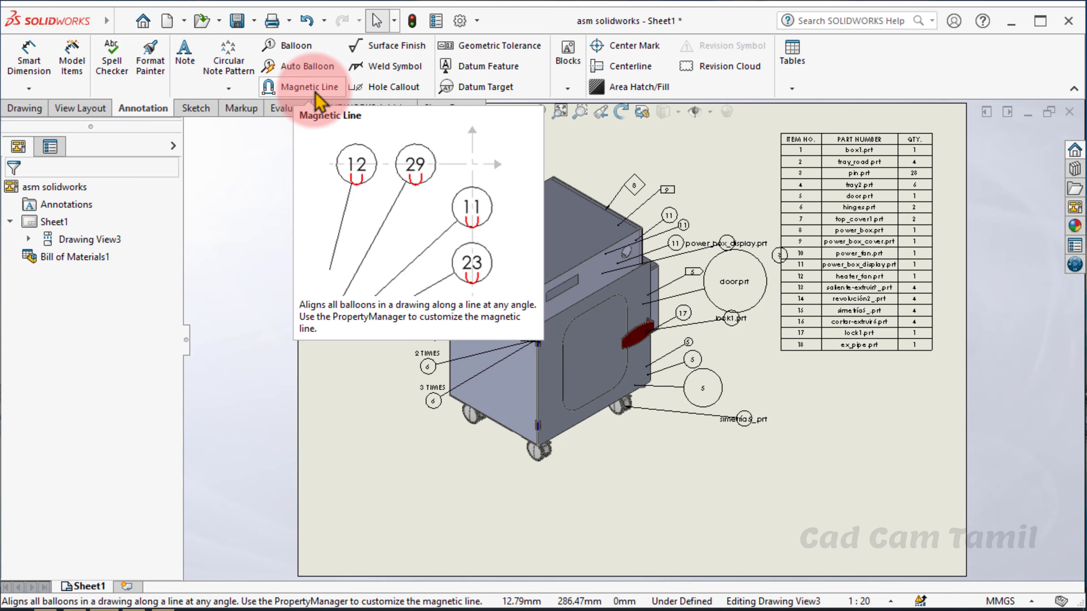
{"action": "left_click", "coordinate": [318, 96]}
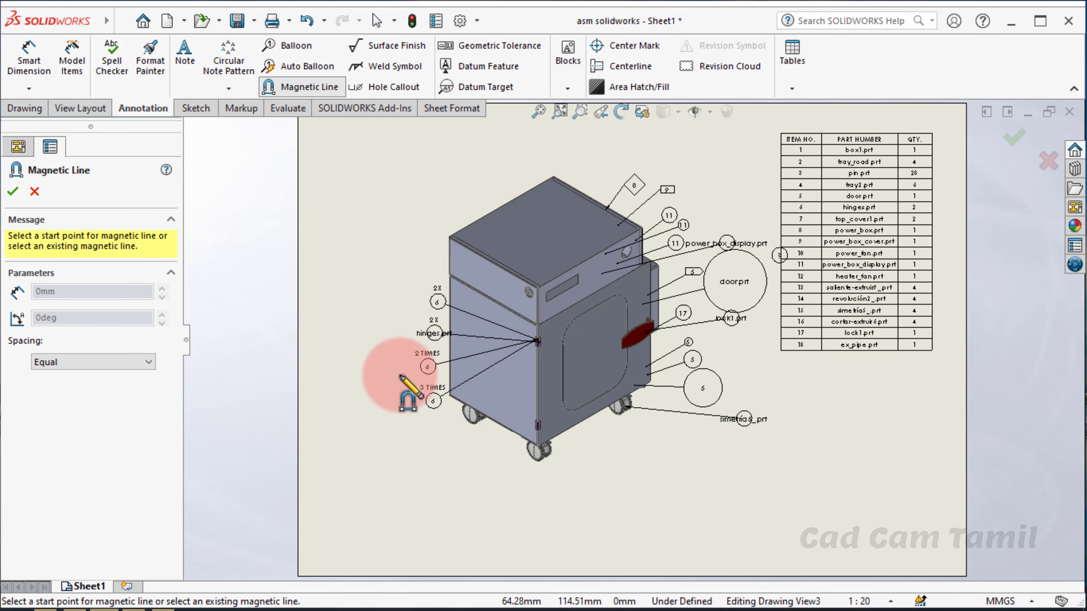
{"action": "left_click", "coordinate": [417, 199]}
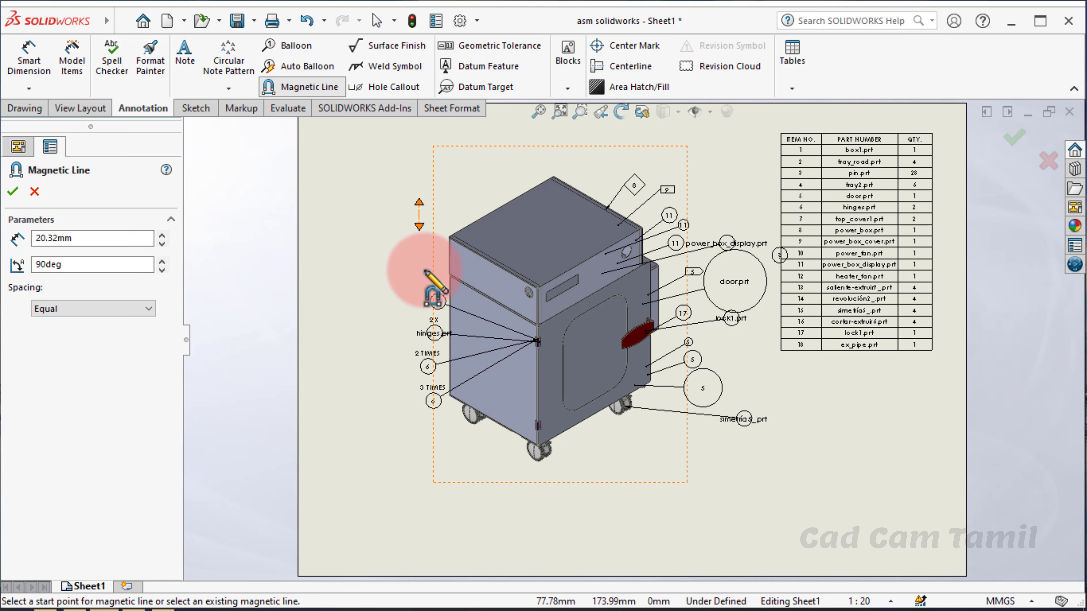
{"action": "left_click_drag", "start_coordinate": [418, 226], "coordinate": [421, 501]}
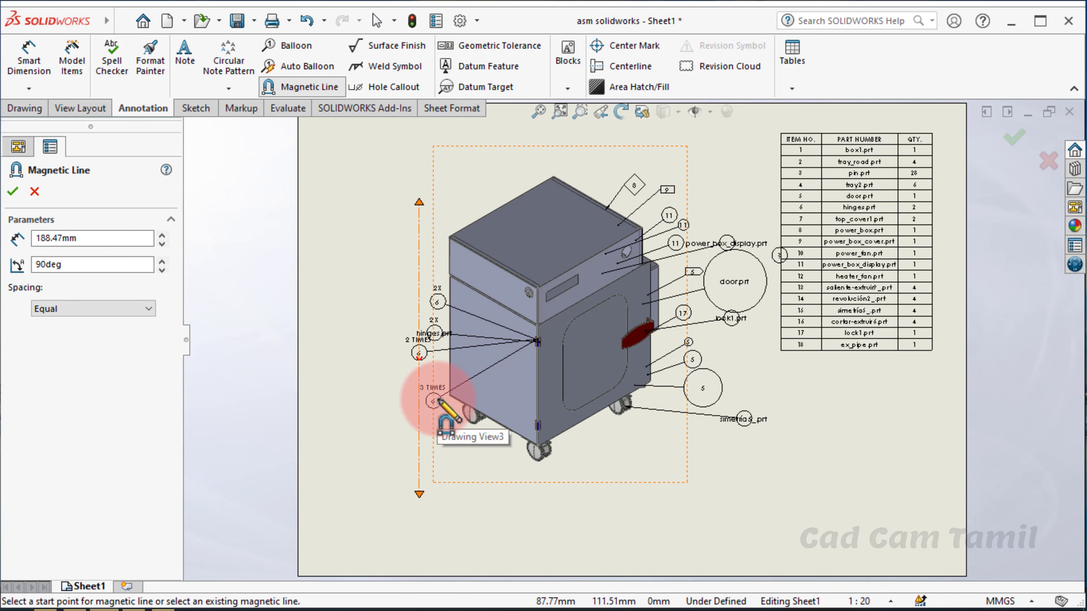
{"action": "left_click", "coordinate": [424, 400]}
{"action": "left_click", "coordinate": [419, 353]}
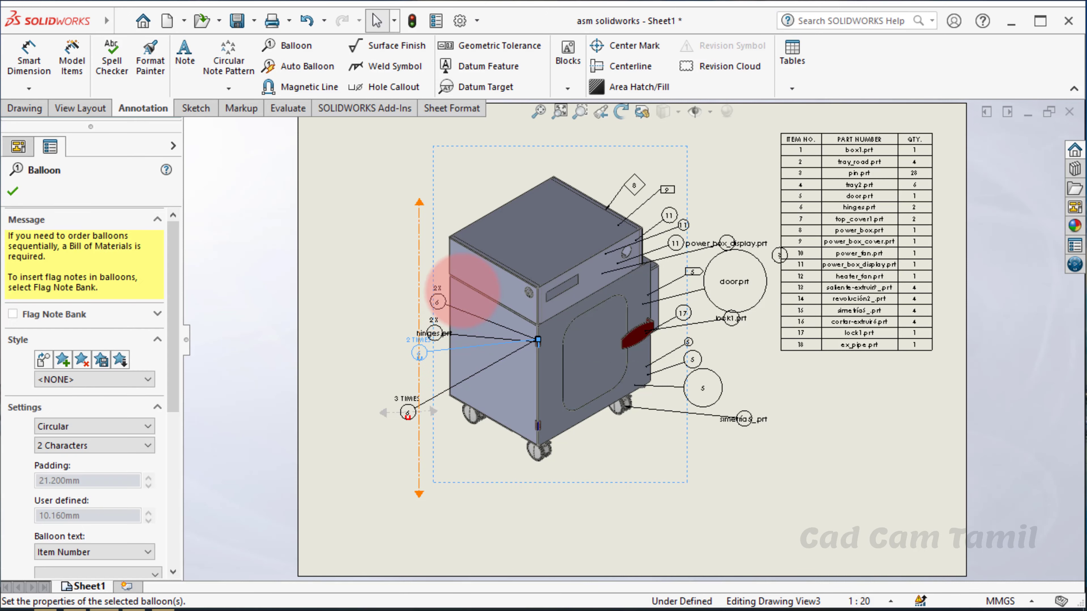
Snap the 2X, hinges.prt and 3 TIMES balloons onto the magnetic line
{"action": "left_click_drag", "start_coordinate": [437, 302], "coordinate": [422, 287]}
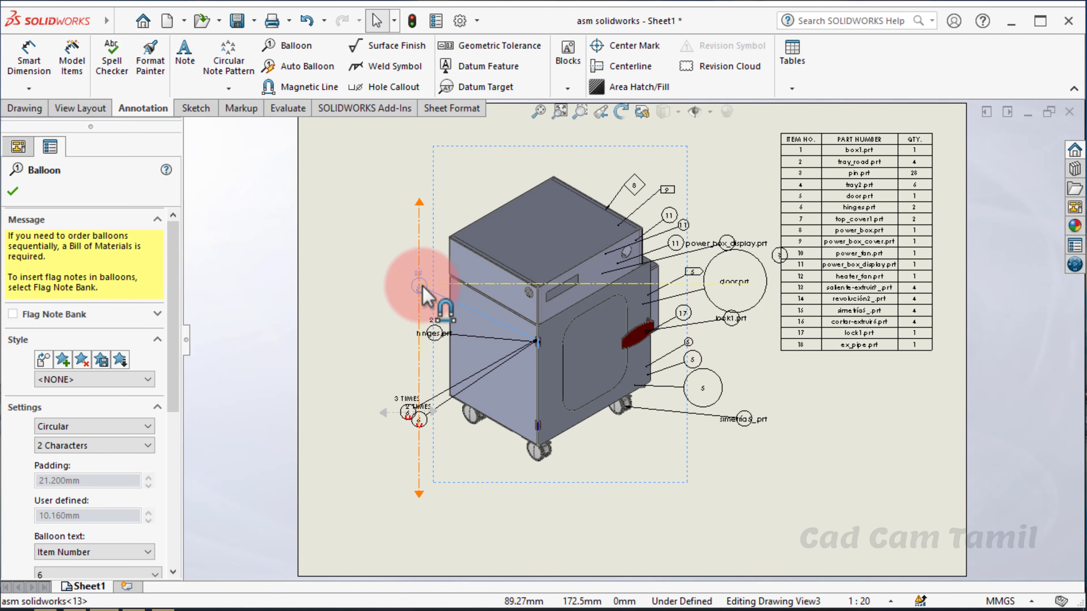
{"action": "left_click", "coordinate": [434, 319]}
{"action": "left_click_drag", "start_coordinate": [436, 336], "coordinate": [419, 353]}
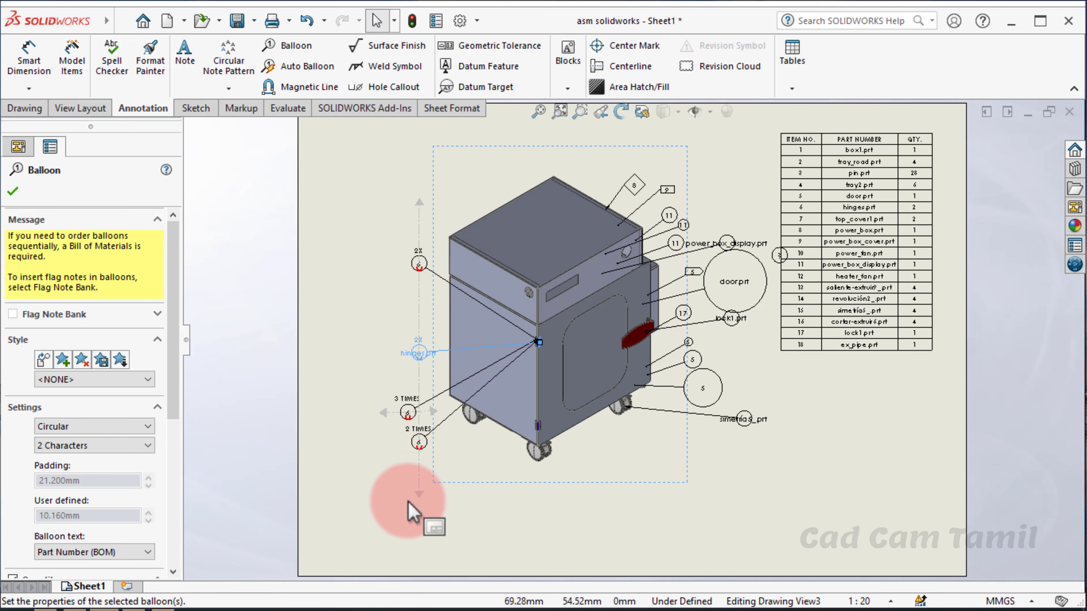
{"action": "left_click_drag", "start_coordinate": [415, 422], "coordinate": [426, 336]}
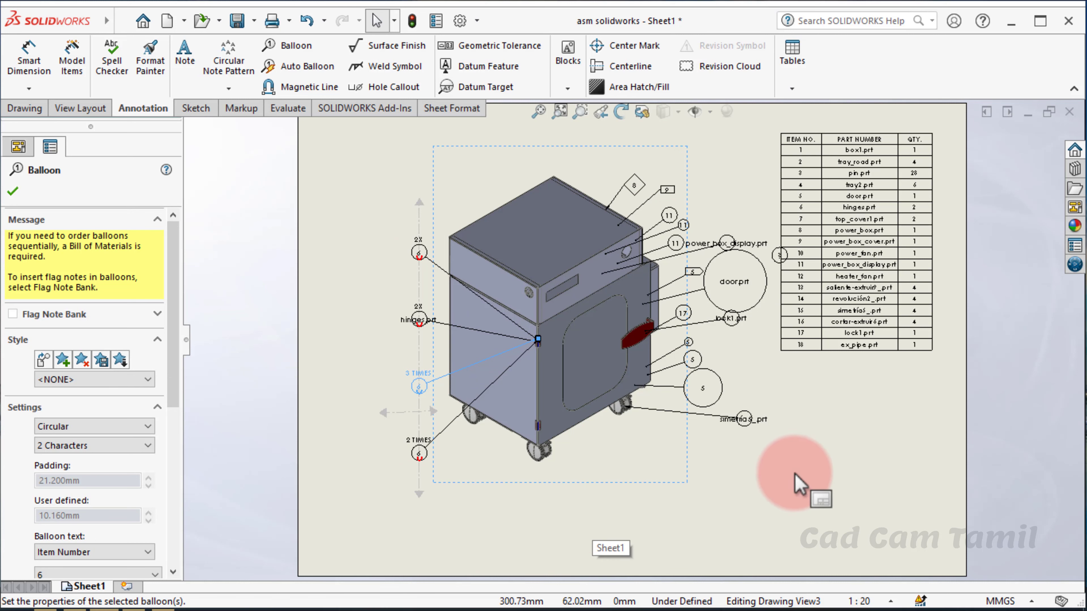
{"action": "left_click", "coordinate": [563, 511]}
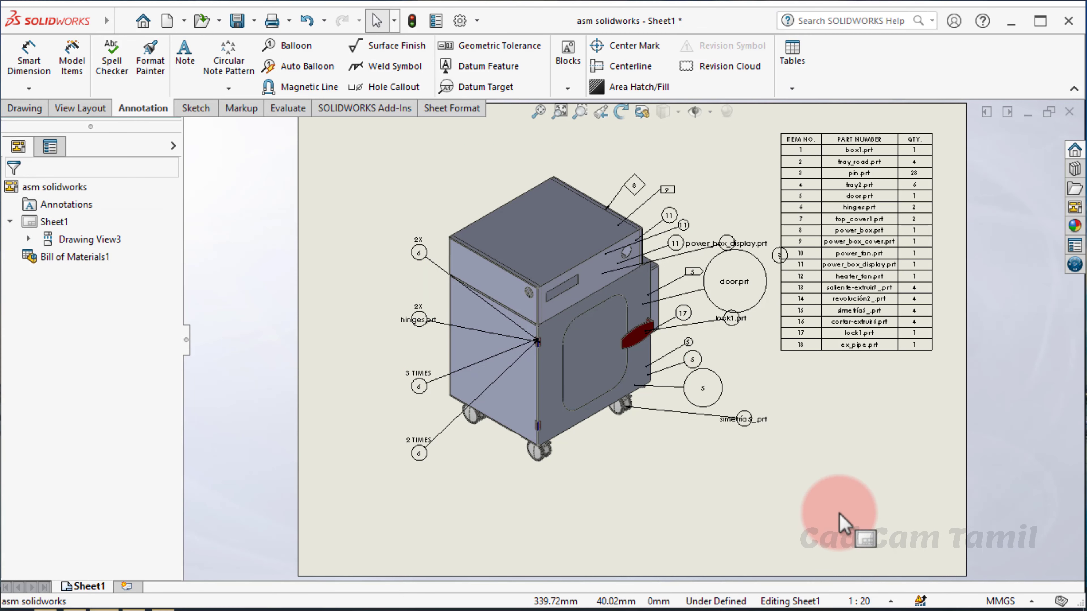
{"action": "left_click_drag", "start_coordinate": [837, 512], "coordinate": [570, 143]}
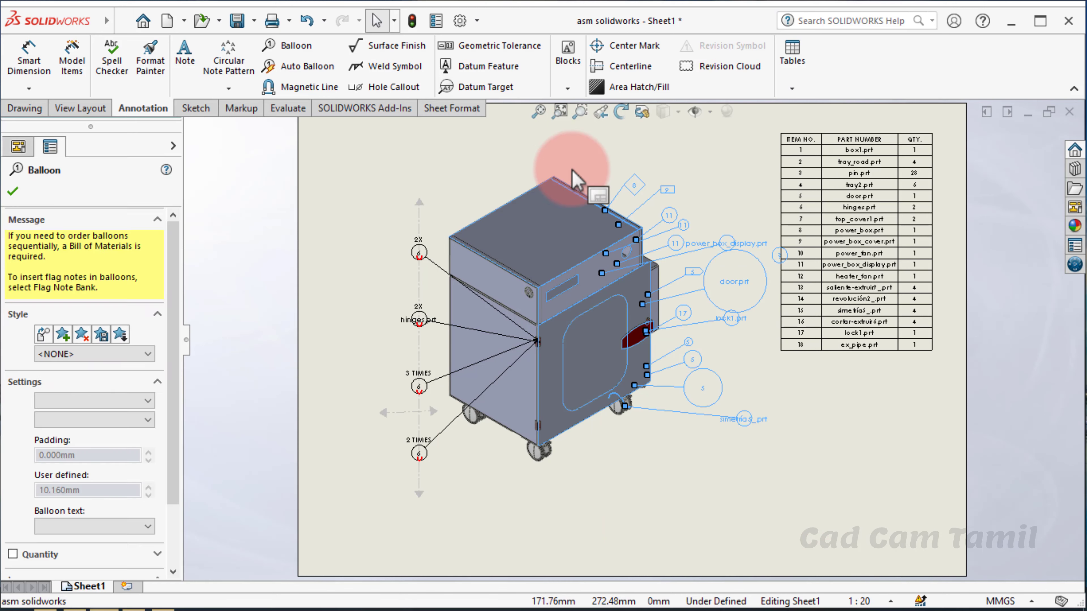
Delete the right-side balloons, then the remaining hinge balloons and magnetic line
{"action": "key", "text": "Delete"}
{"action": "left_click_drag", "start_coordinate": [473, 534], "coordinate": [383, 163]}
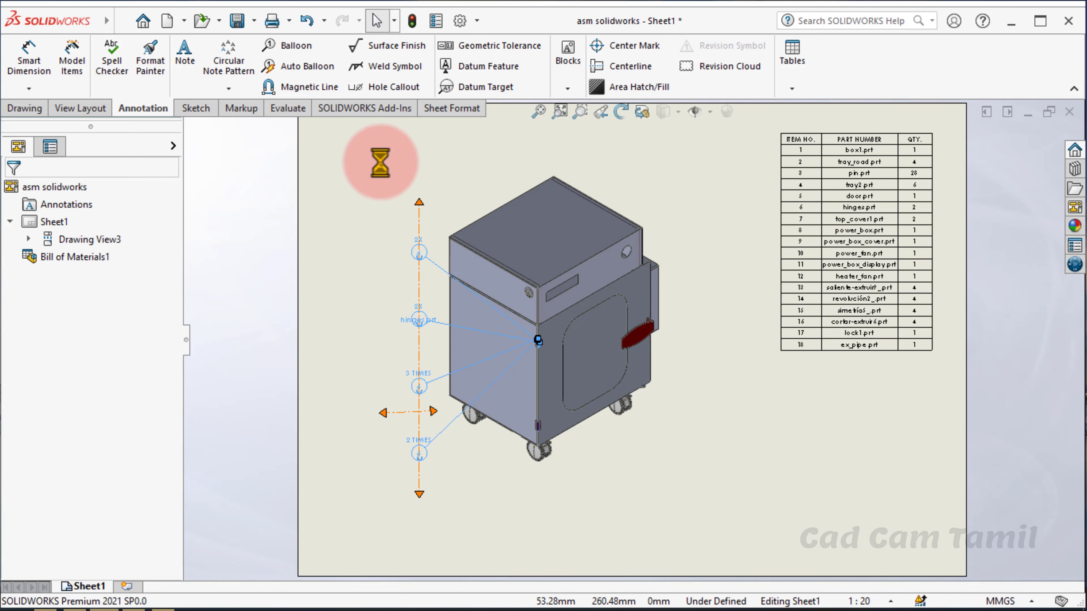
{"action": "key", "text": "Delete"}
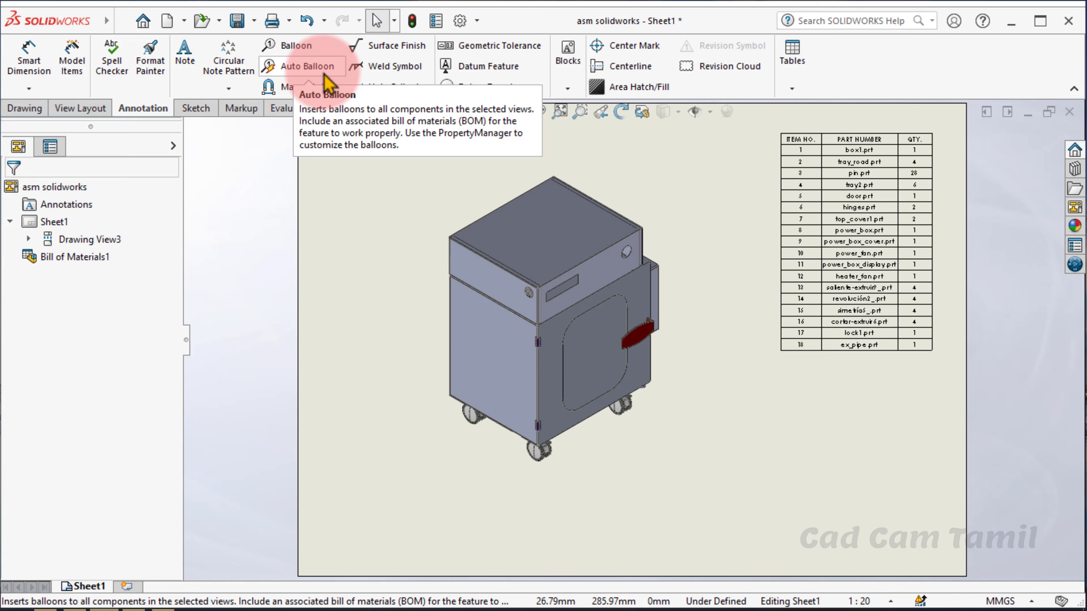
Auto Balloon Drawing View3, previewing Top, Bottom and Left layouts
{"action": "left_click", "coordinate": [329, 82]}
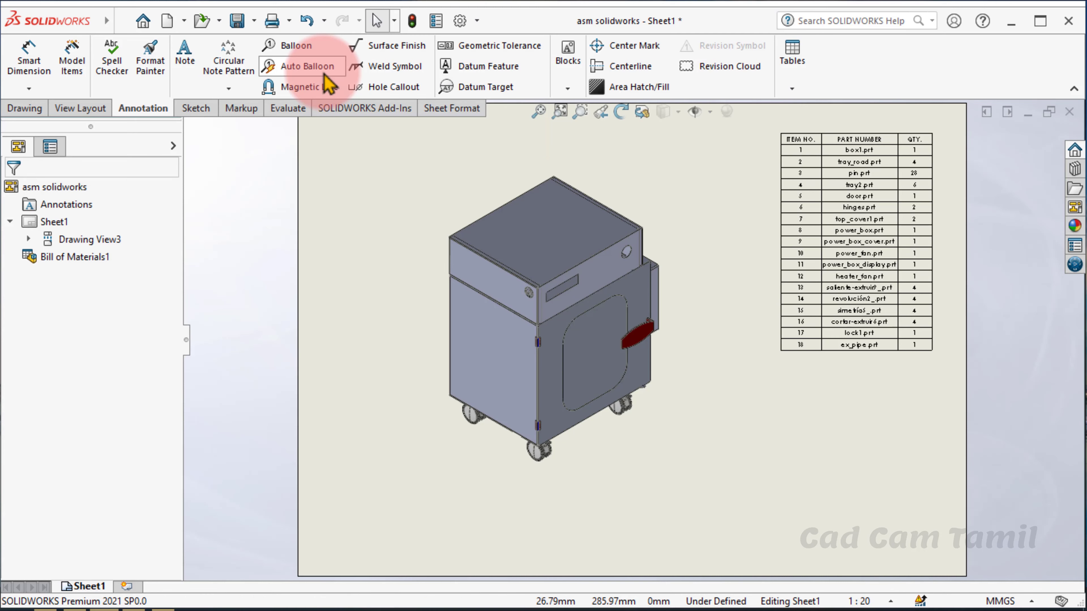
{"action": "left_click", "coordinate": [507, 281]}
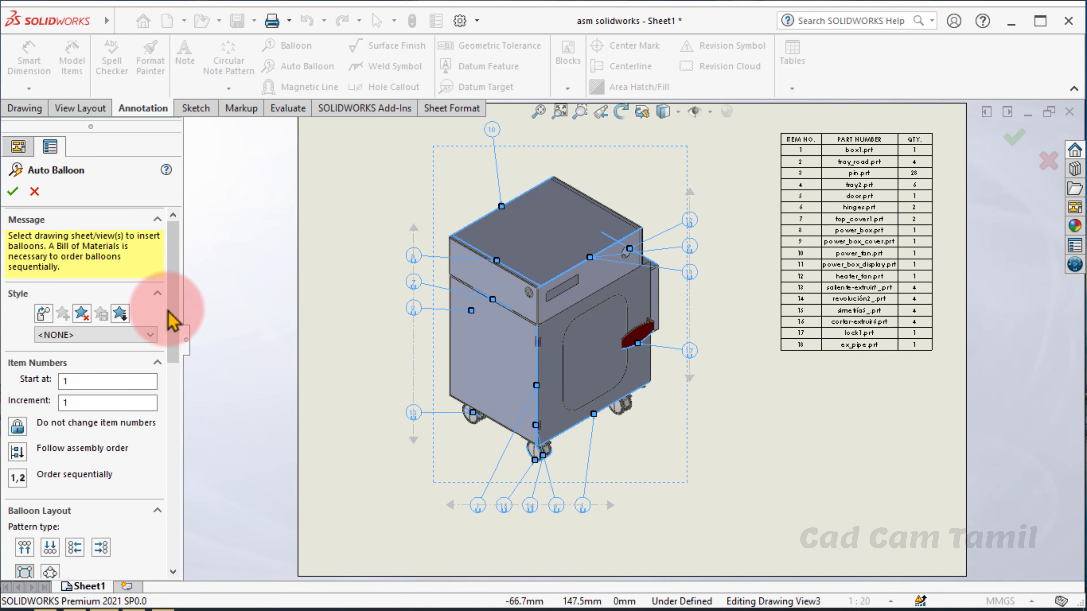
{"action": "left_click_drag", "start_coordinate": [174, 304], "coordinate": [166, 364]}
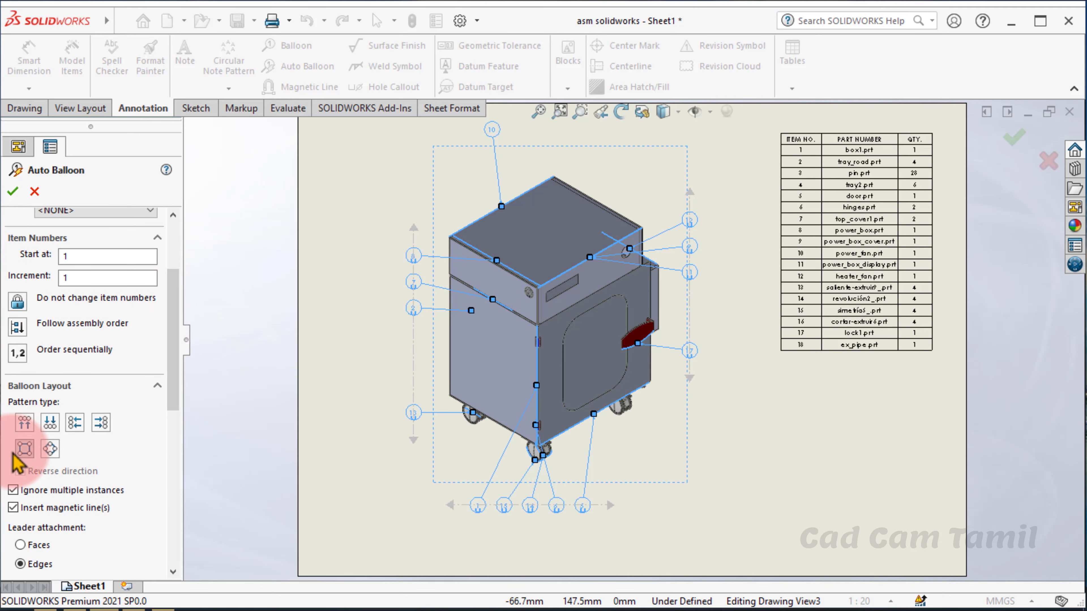
{"action": "left_click", "coordinate": [21, 423]}
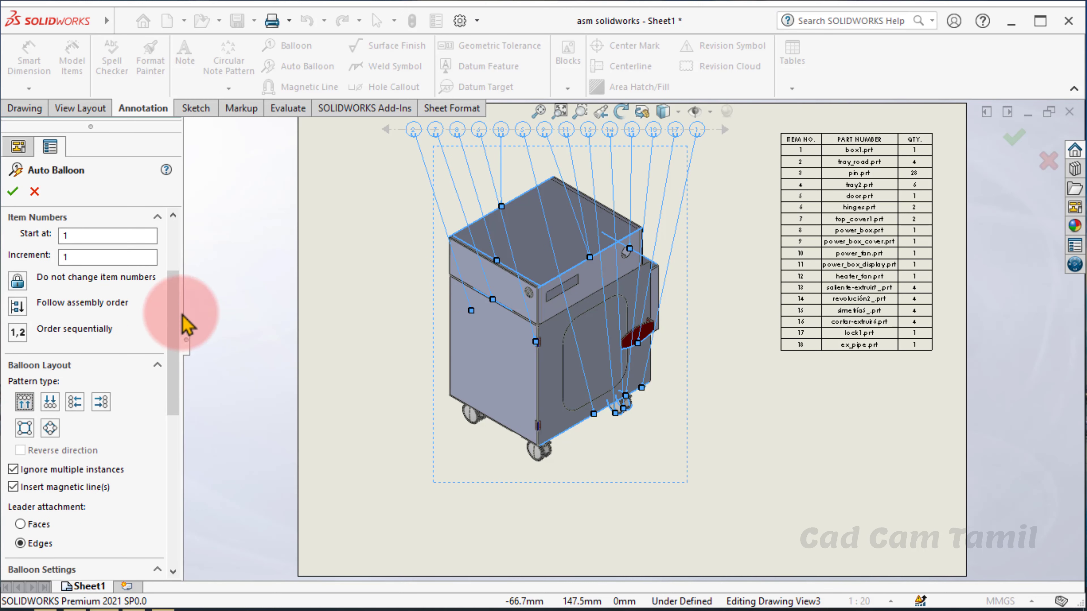
{"action": "left_click", "coordinate": [45, 406]}
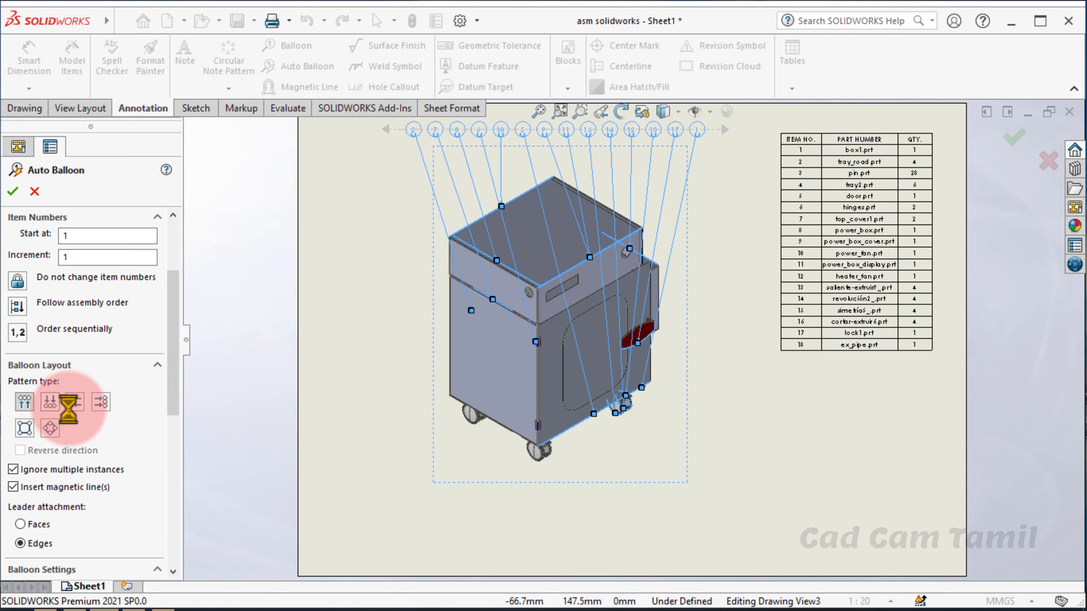
{"action": "left_click", "coordinate": [75, 402]}
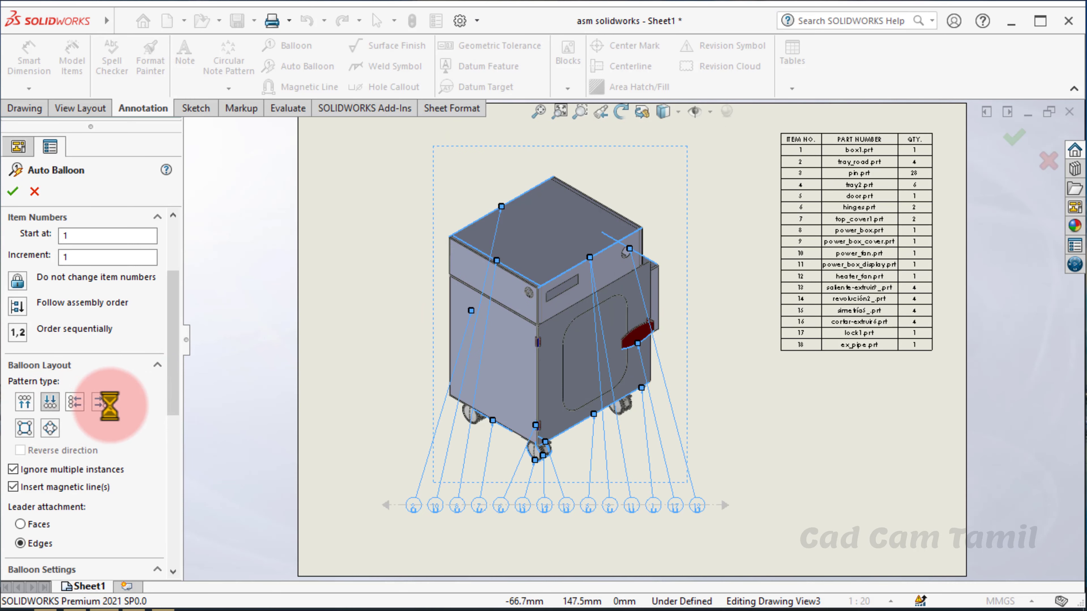
Choose the Circular balloon layout and accept the auto balloons
{"action": "left_click", "coordinate": [50, 427]}
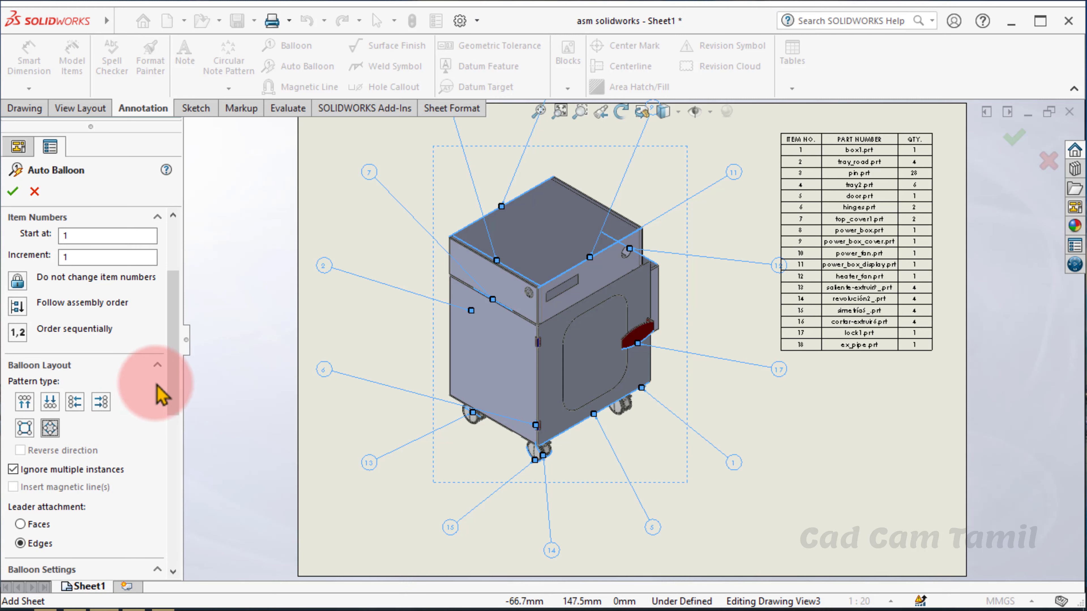
{"action": "scroll", "coordinate": [173, 402], "scroll_direction": "down", "scroll_amount": 2}
{"action": "left_click_drag", "start_coordinate": [172, 402], "coordinate": [156, 543]}
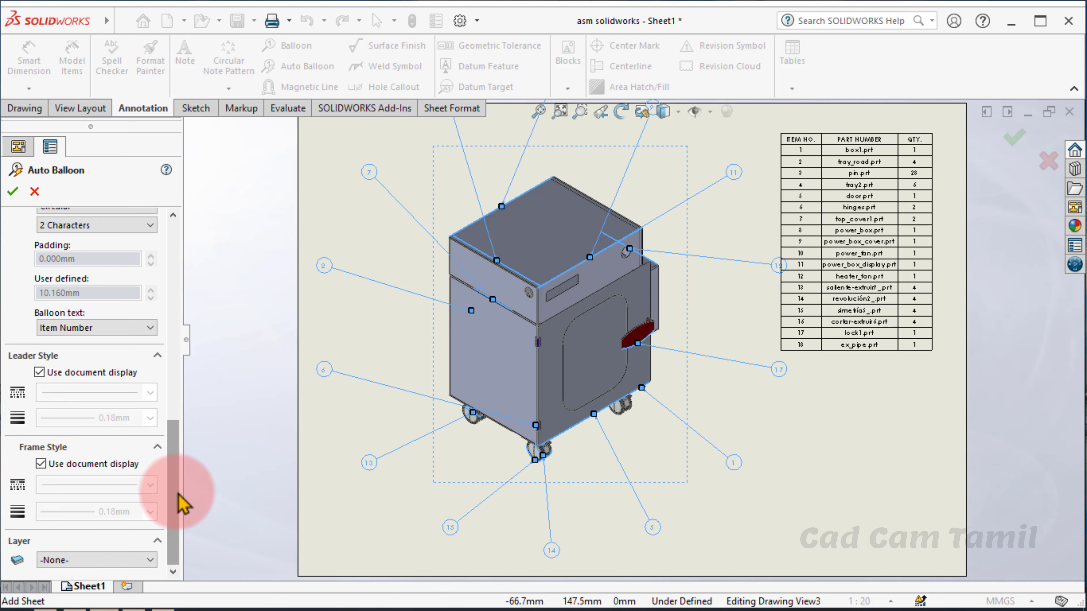
{"action": "mouse_move", "coordinate": [182, 505]}
{"action": "left_mouse_down"}
{"action": "mouse_move", "coordinate": [170, 449]}
{"action": "mouse_move", "coordinate": [194, 291]}
{"action": "left_mouse_up"}
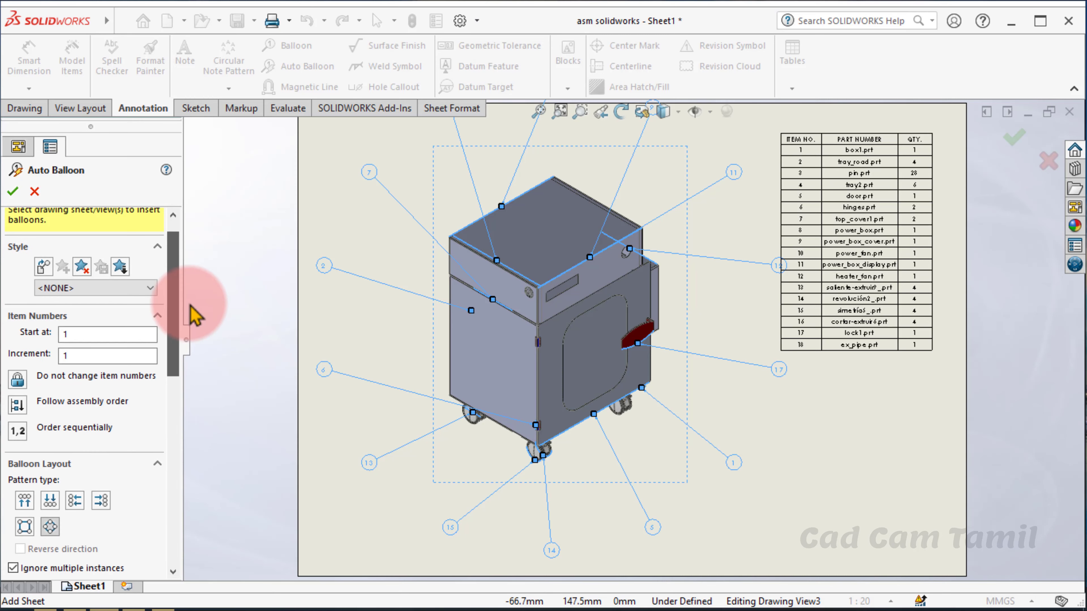
{"action": "left_click", "coordinate": [16, 195]}
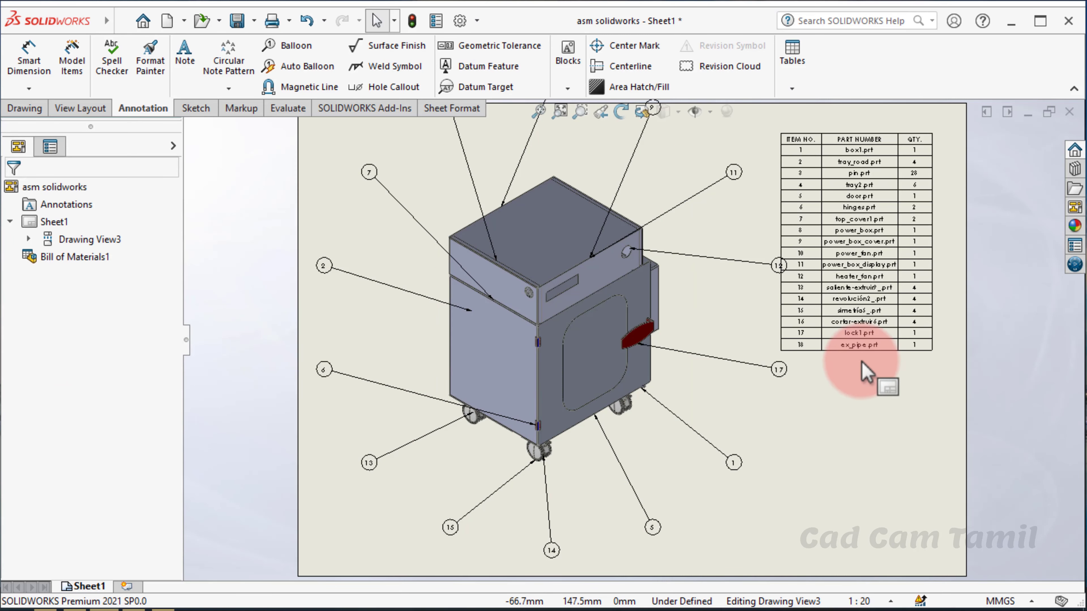
{"action": "left_click", "coordinate": [568, 119]}
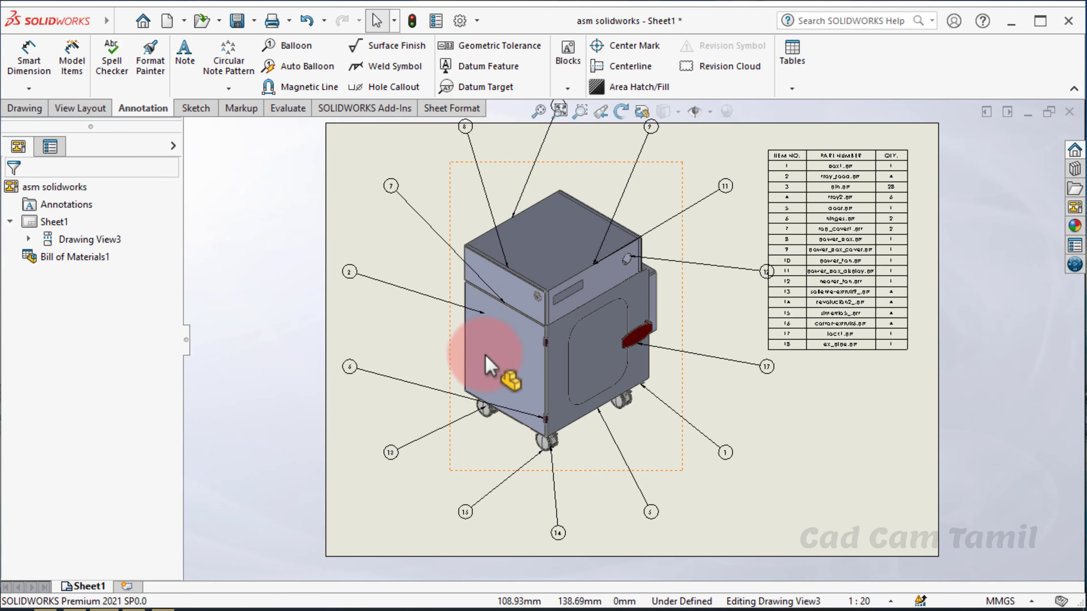
{"action": "scroll", "coordinate": [485, 357], "scroll_direction": "down", "scroll_amount": 1}
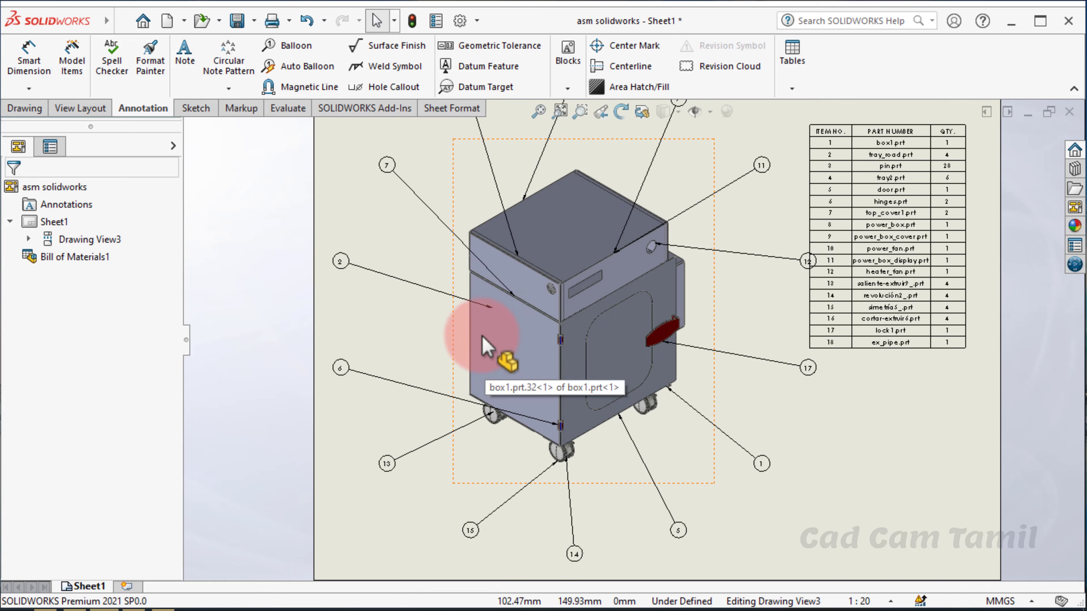